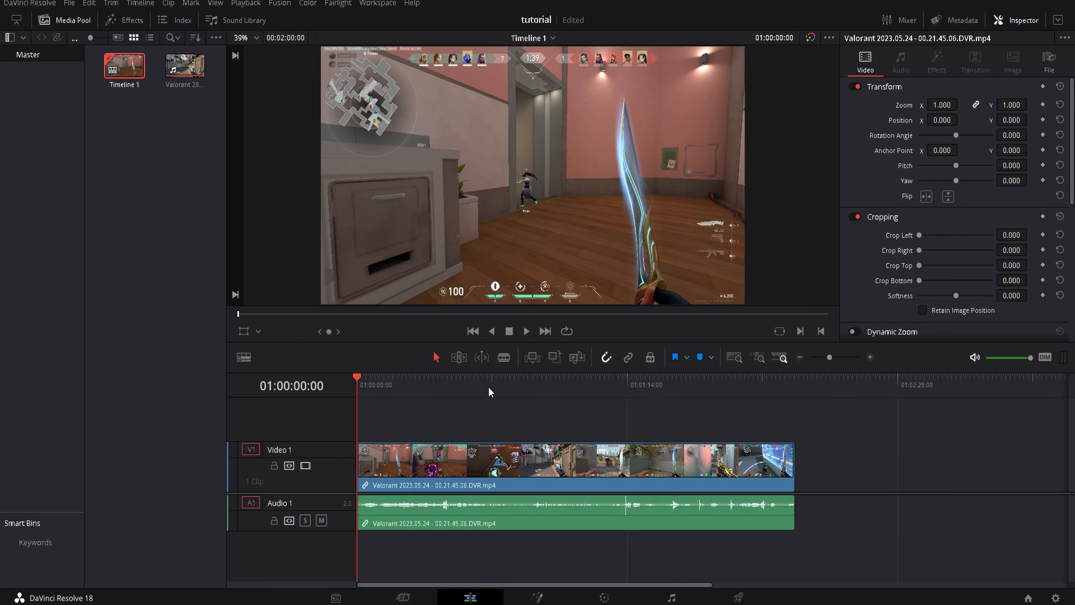
Step: Find the cut point in the gameplay footage and place the playhead at about 01:01:44:52
left_click(628, 387)
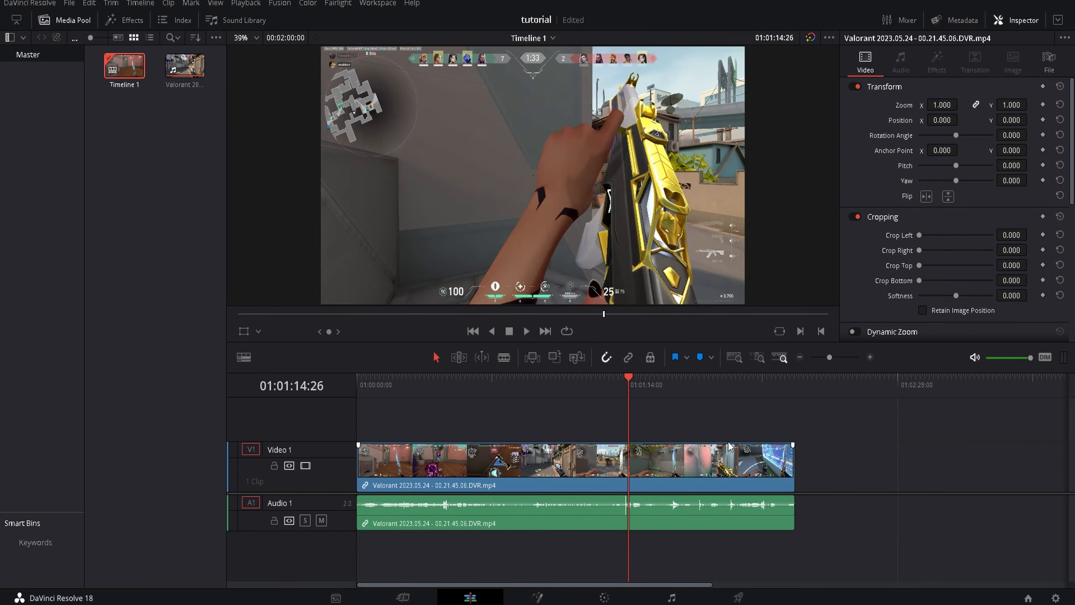
left_click_drag(631, 382, 737, 386)
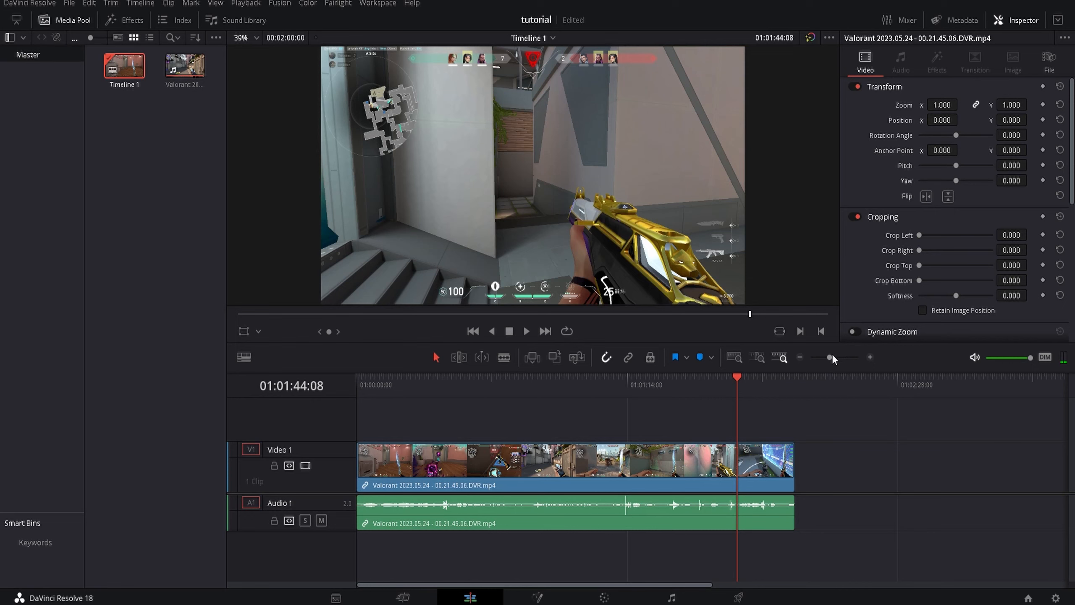
left_click_drag(829, 359, 834, 361)
left_click(728, 387)
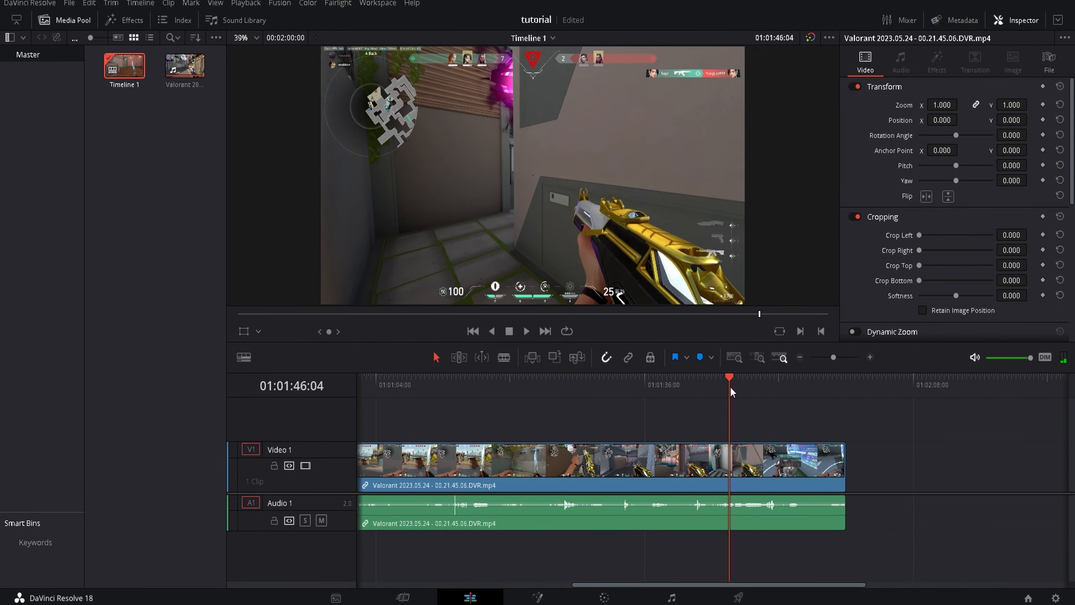
left_click_drag(729, 386, 836, 384)
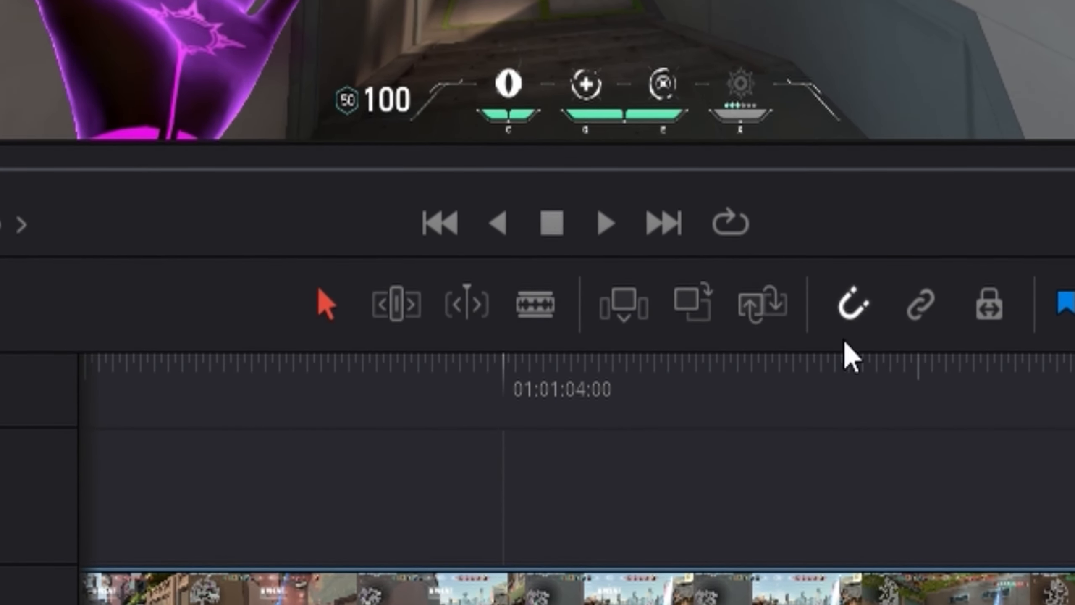
Step: Split the video clip and its audio separately at 01:01:44:52 with the Blade tool
left_click(540, 305)
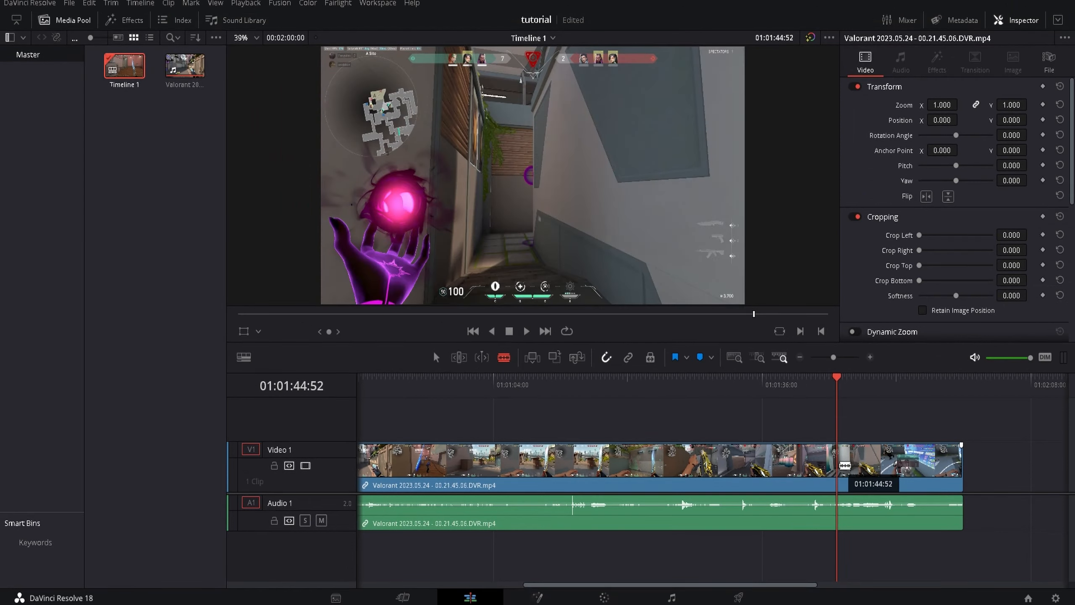
left_click(838, 465)
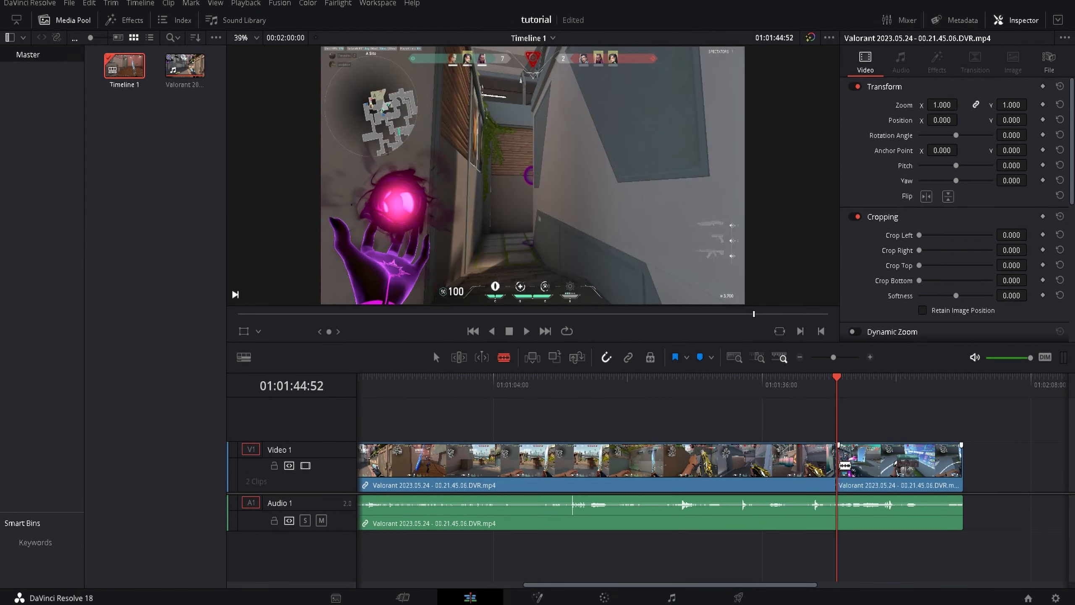
left_click(842, 506)
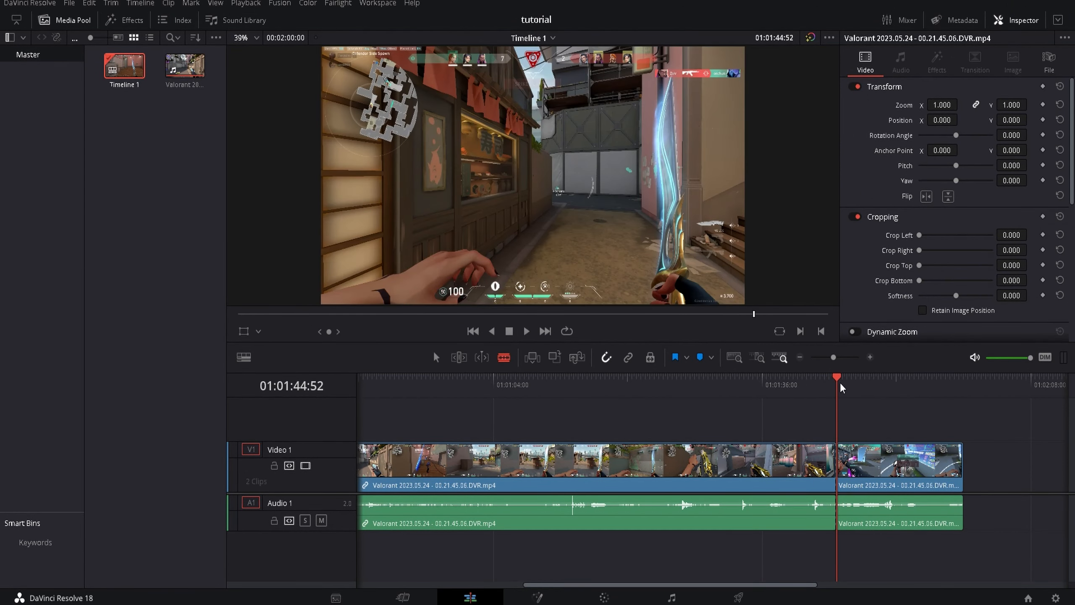
Step: Return to the Selection tool and undo the video and audio blade cuts
left_click(437, 358)
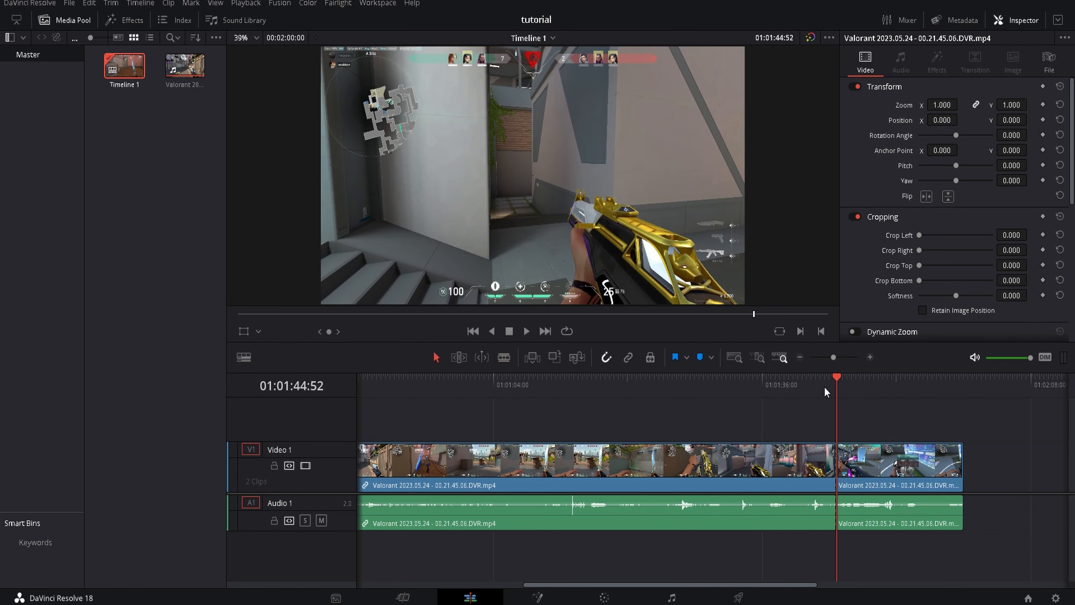
key("ctrl+z")
key("ctrl+z")
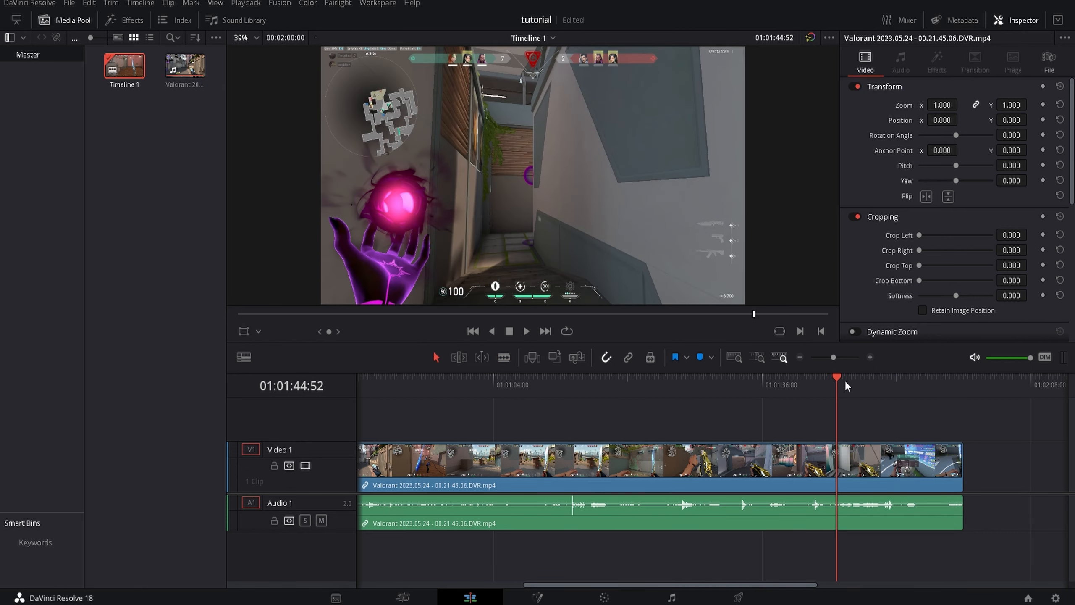
Step: Place the playhead at 01:01:44:48 and split the linked video and audio there
left_click(845, 377)
mouse_move(844, 376)
left_mouse_down()
mouse_move(853, 376)
mouse_move(836, 375)
left_mouse_up()
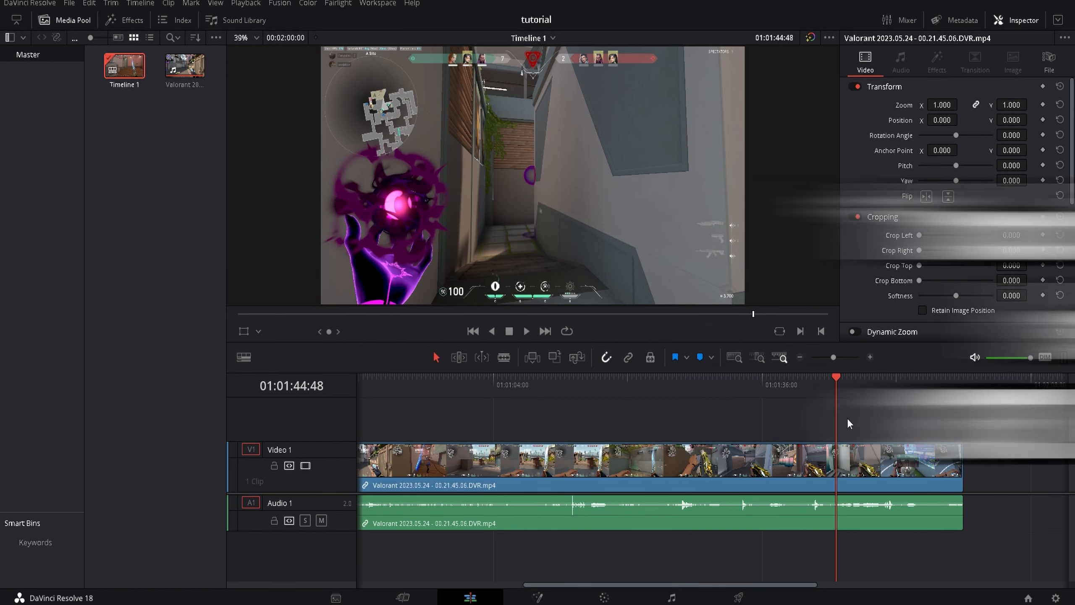
key("ctrl+backslash")
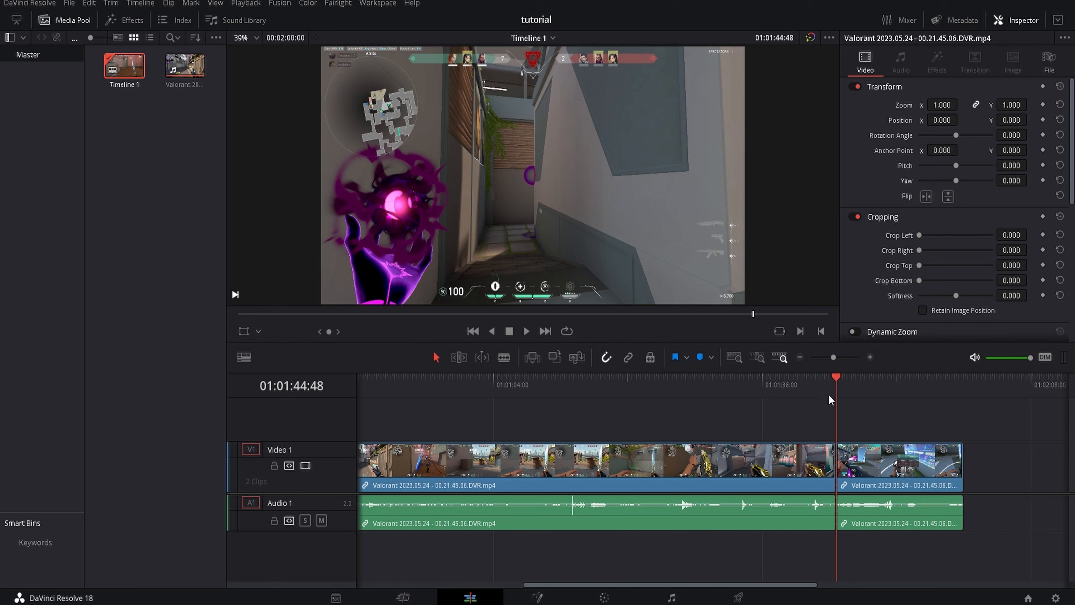
left_click_drag(745, 416, 591, 534)
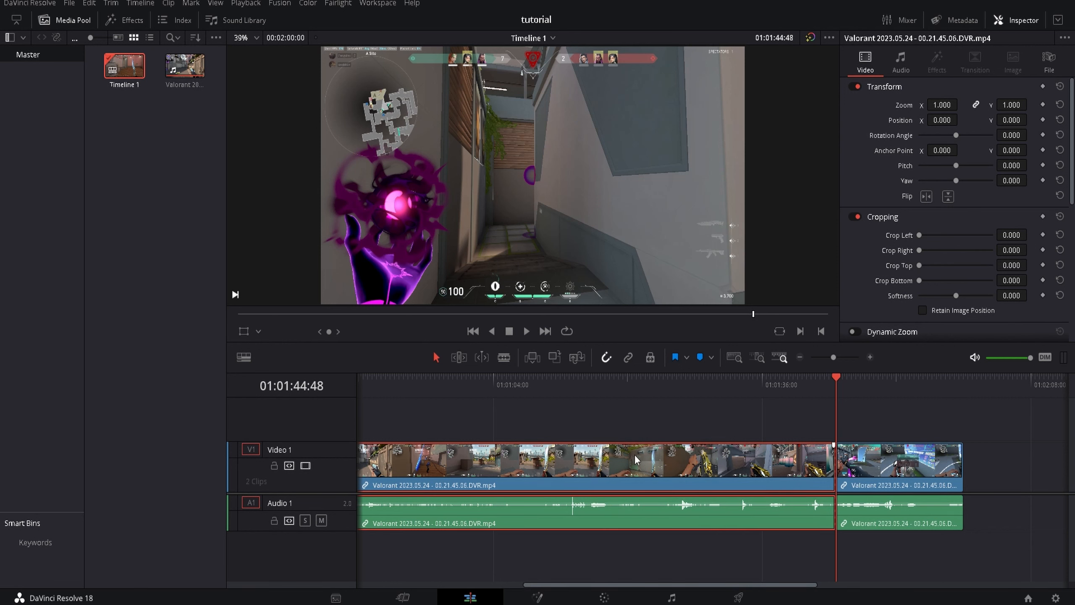
left_click(638, 436)
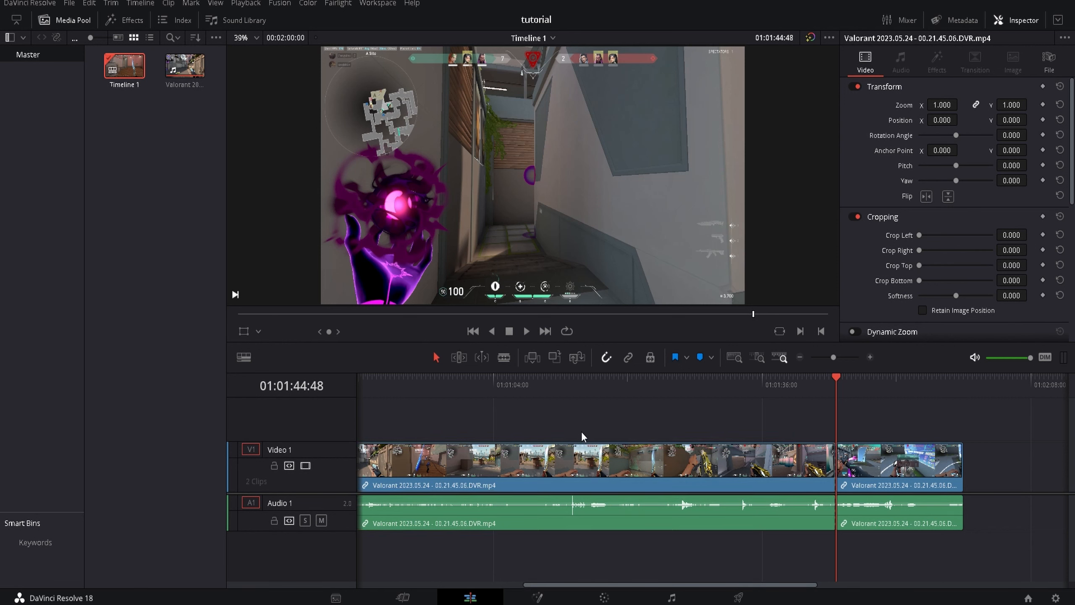
left_click_drag(668, 423, 449, 560)
left_click(672, 410)
left_click_drag(658, 406, 632, 535)
left_click(626, 402)
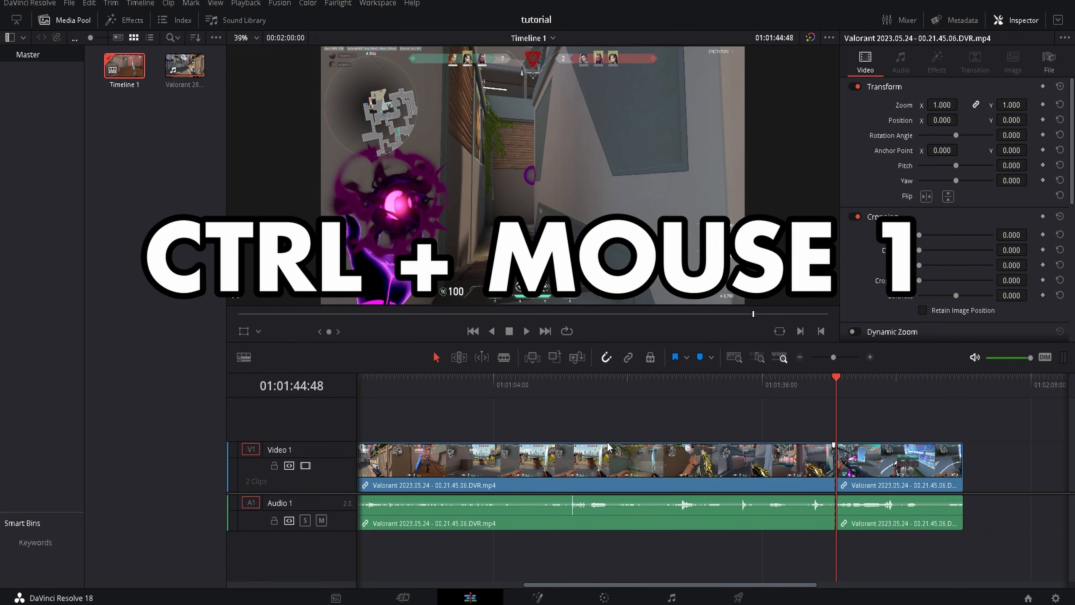
Step: Delete the video and audio segments before the cut, leaving an empty gap
left_click(598, 464, "ctrl")
left_click(594, 514, "ctrl")
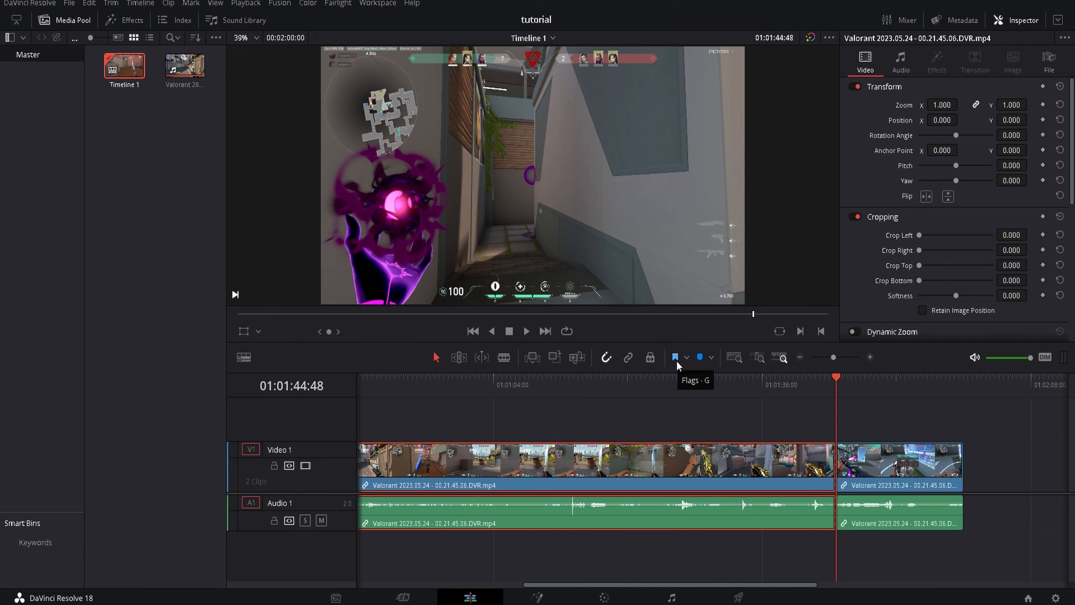
key("Delete")
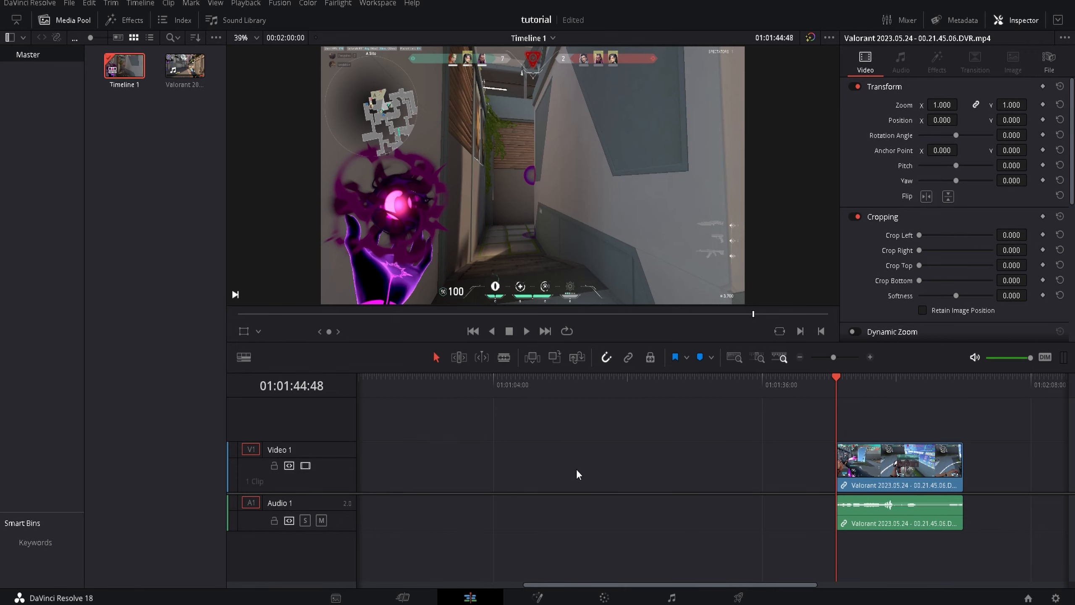
Step: Move the remaining video and audio clip to the beginning of the timeline at 01:00:00:00
right_click(897, 456)
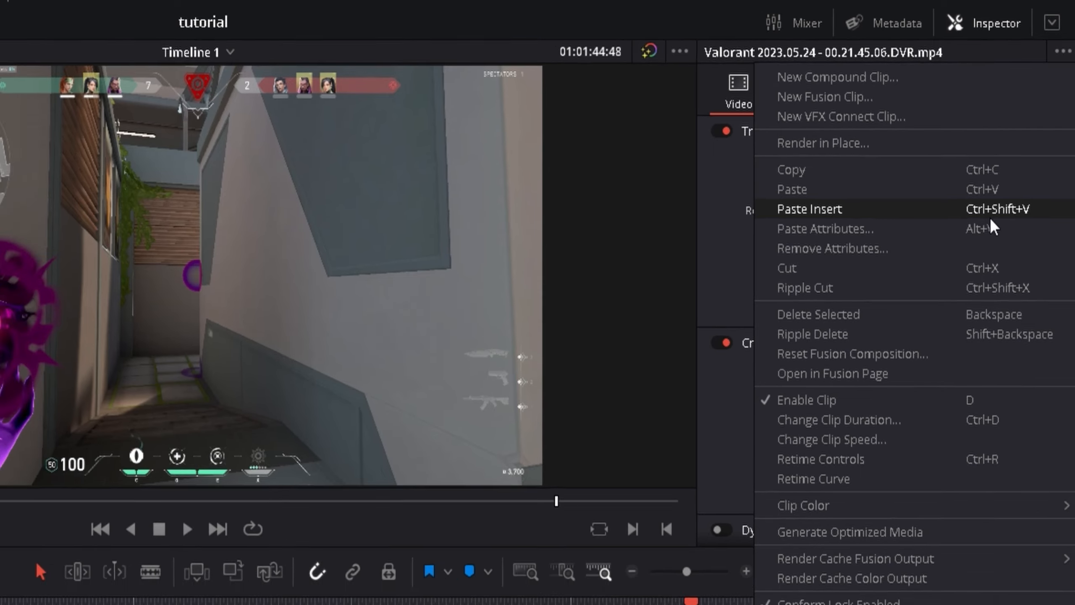
left_click(989, 216)
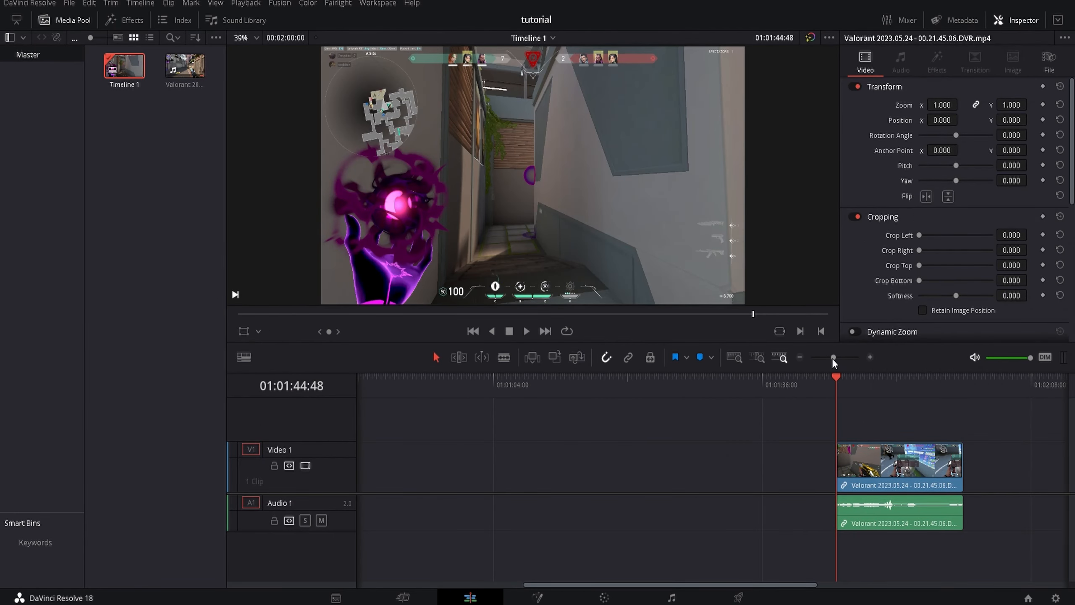
left_click_drag(833, 357, 828, 357)
left_click_drag(604, 424, 748, 563)
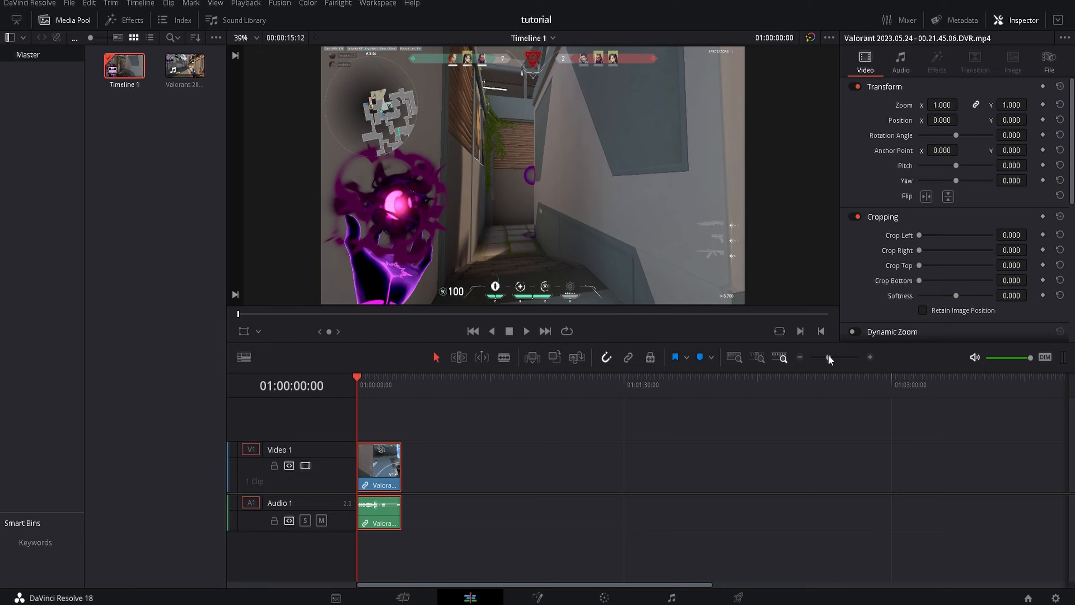
Step: Preview the opening seconds of the trimmed clip, clear the selection and return the playhead to the start
left_click_drag(828, 357, 835, 356)
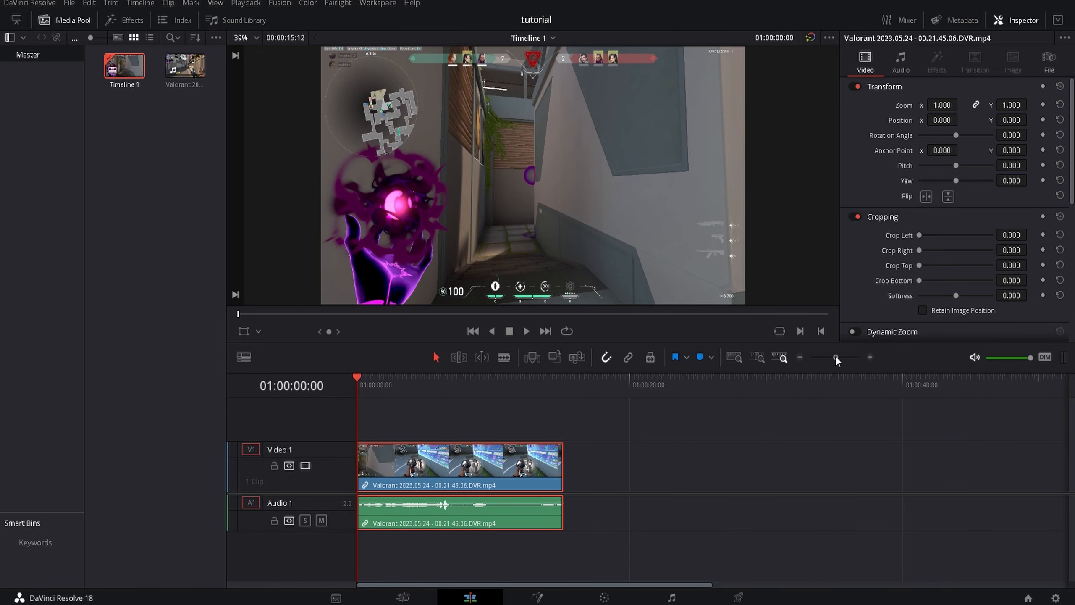
left_click(526, 331)
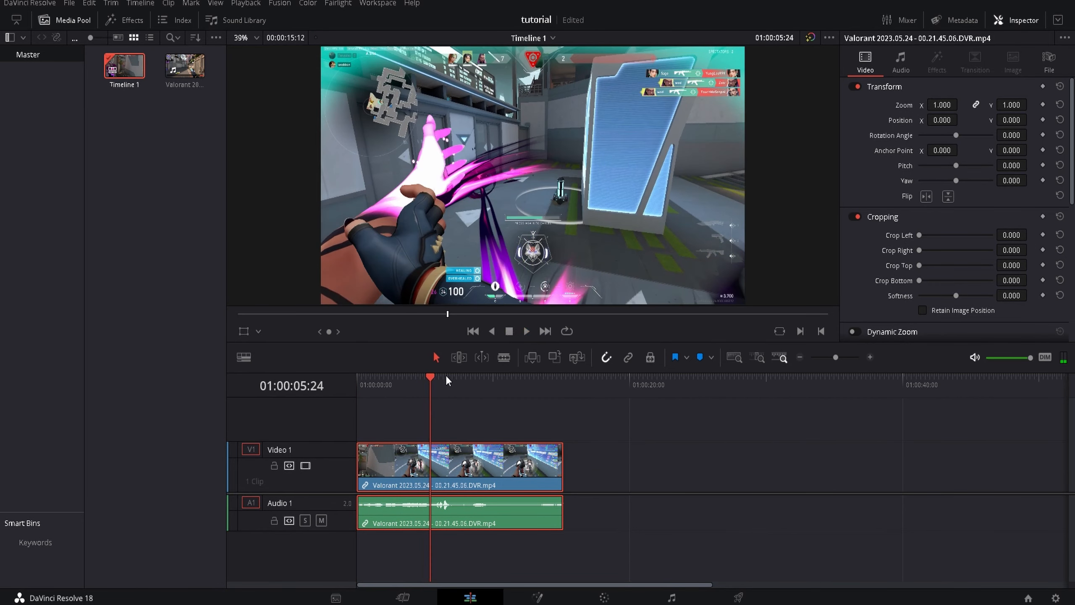
left_click(488, 434)
key("Home")
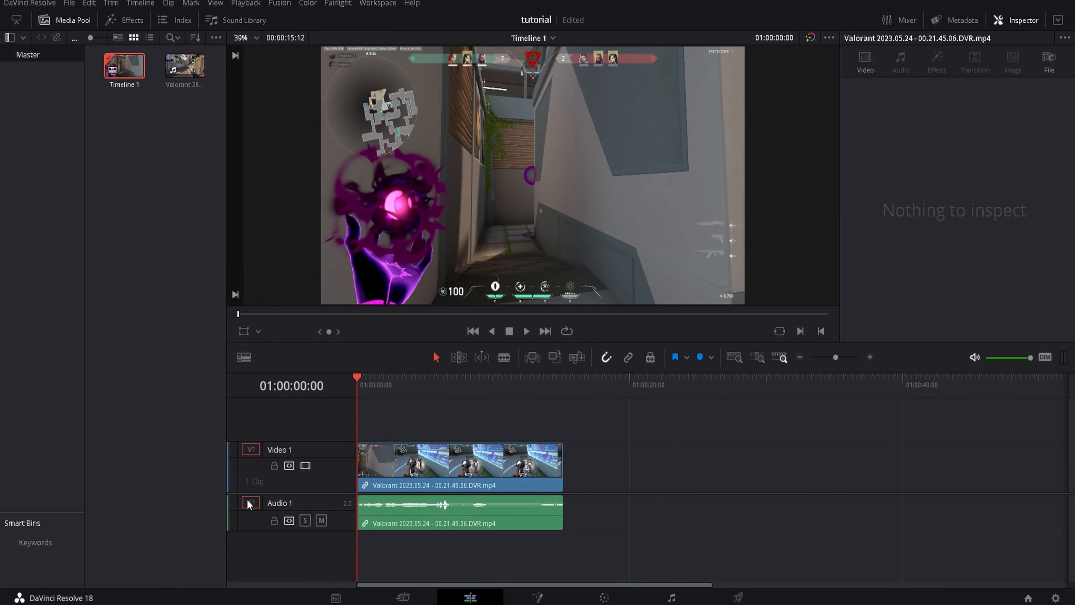
Step: Lower the volume of the gameplay audio clip and play it back to check the level
left_click(540, 508)
left_click(901, 64)
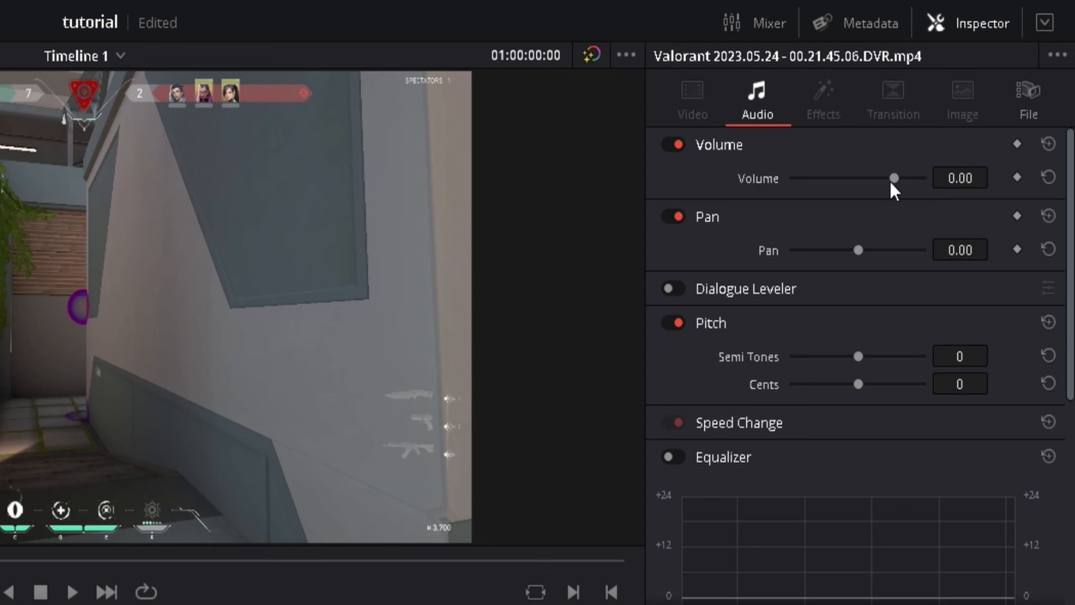
left_click_drag(888, 180, 870, 180)
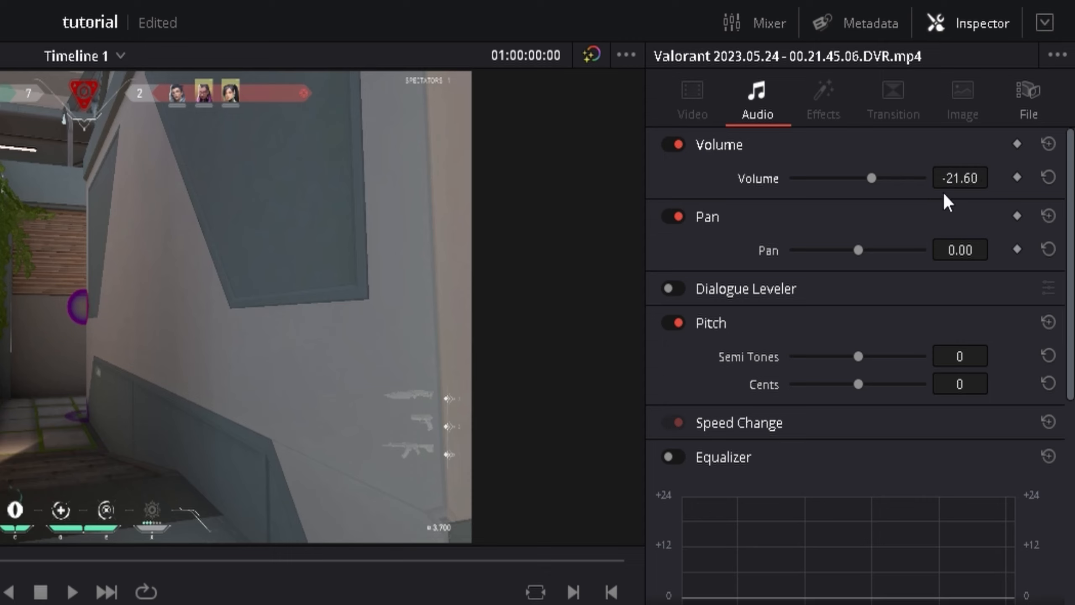
left_click_drag(960, 178, 994, 179)
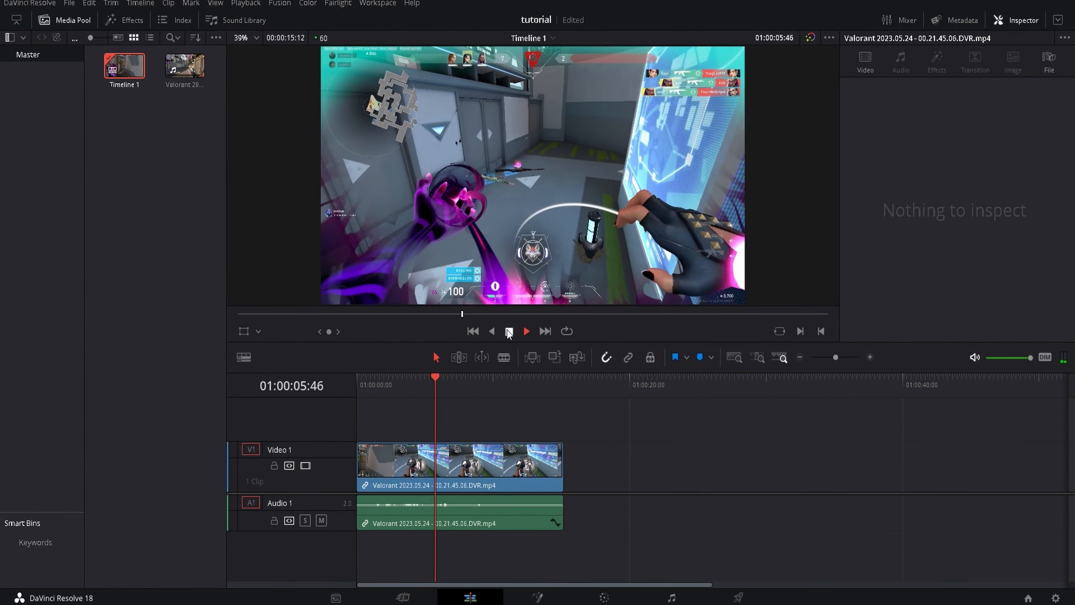
left_click(508, 331)
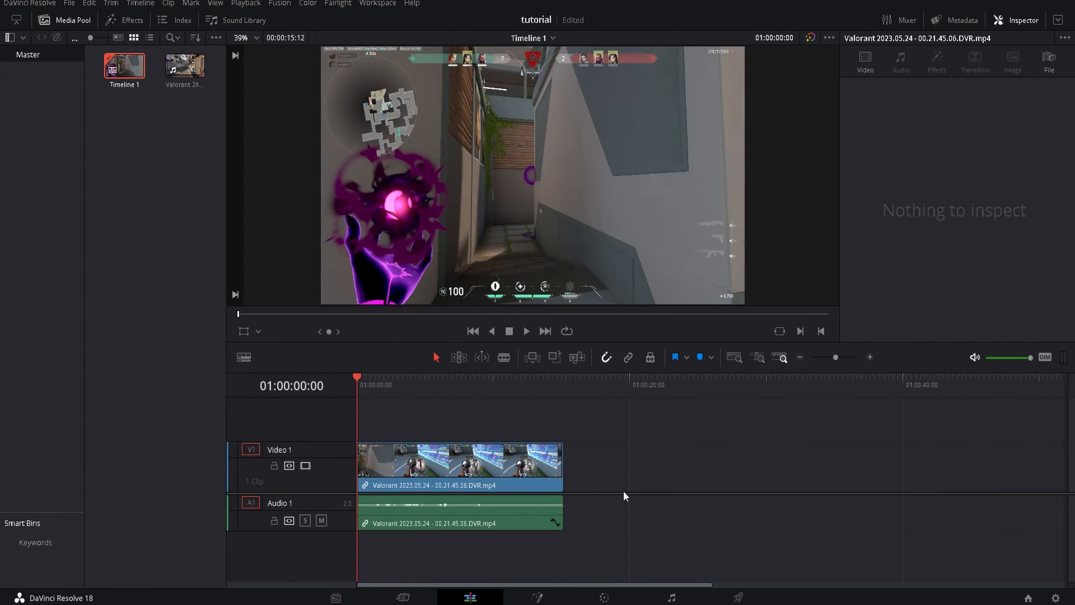
Step: Switch to the Color page, look through the grading tools and bring up the custom curves
scroll(624, 492, "up", 3)
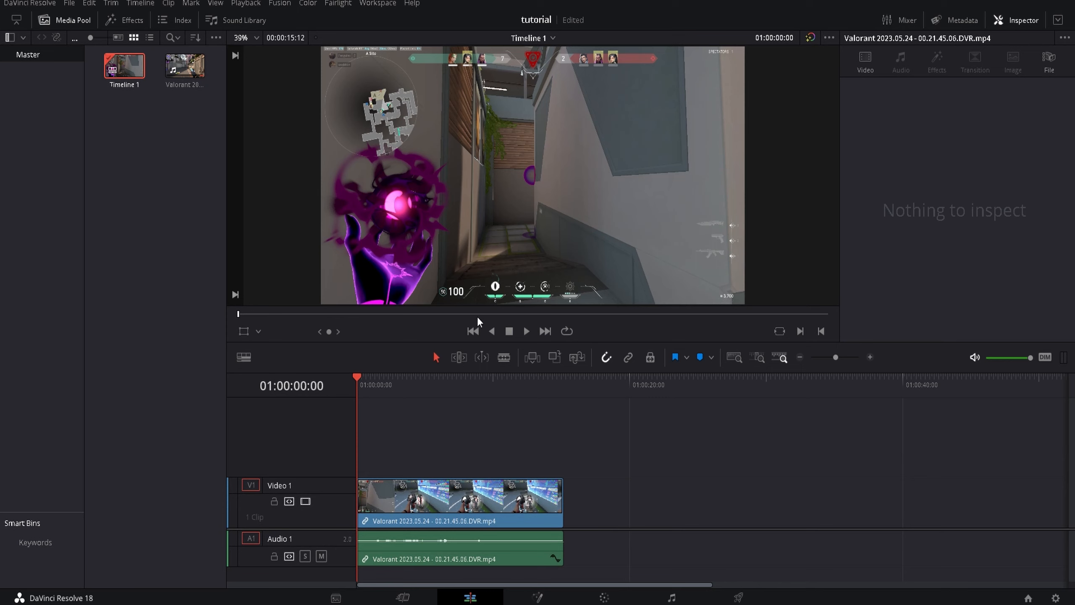
scroll(507, 491, "down", 3)
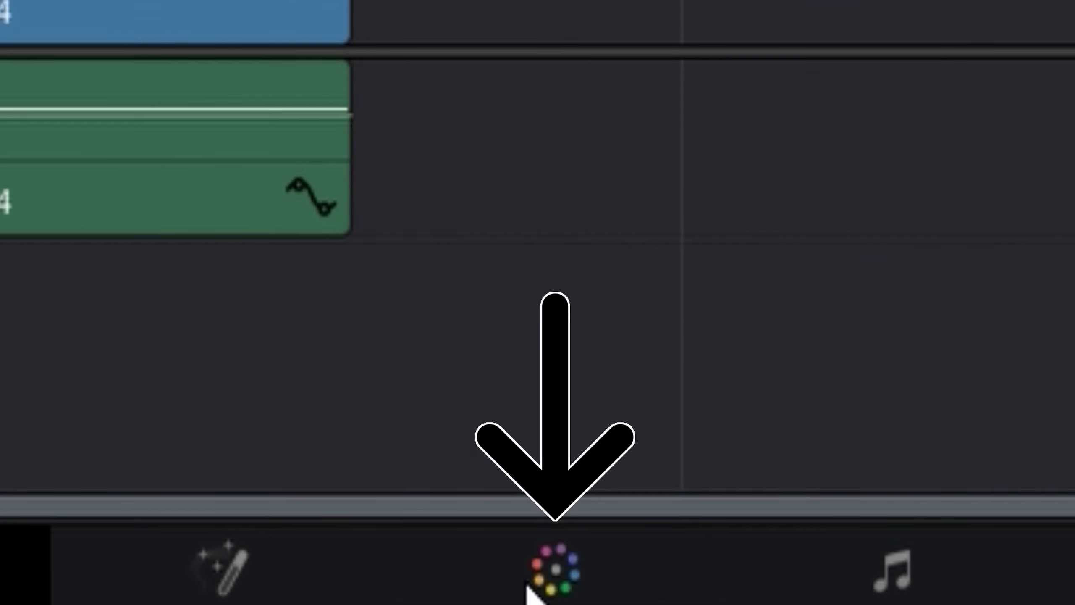
left_click(527, 587)
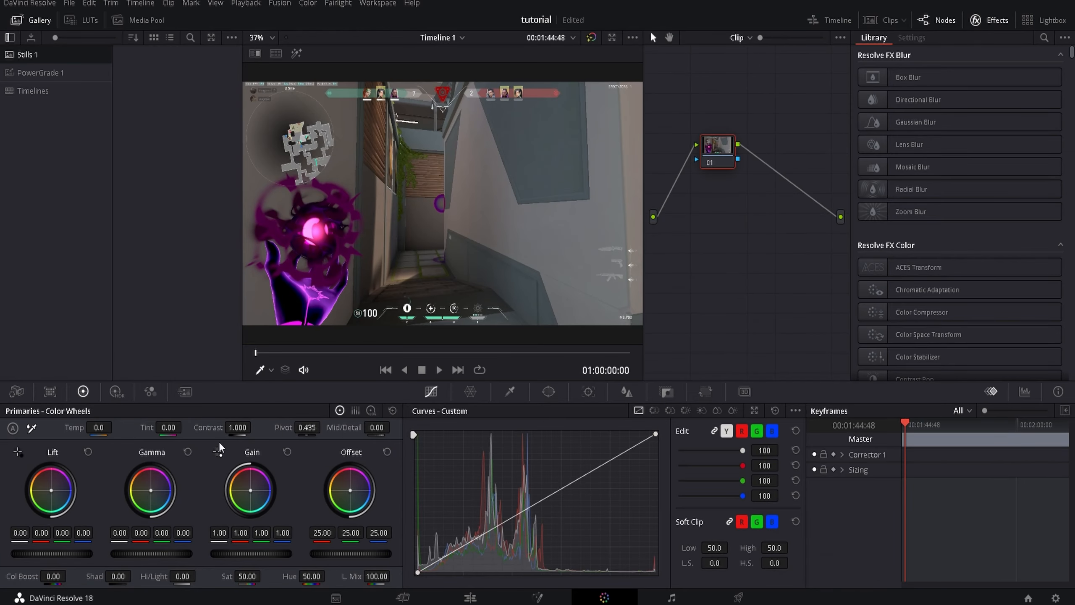
left_click(509, 392)
left_click(548, 391)
left_click(587, 391)
left_click(105, 114)
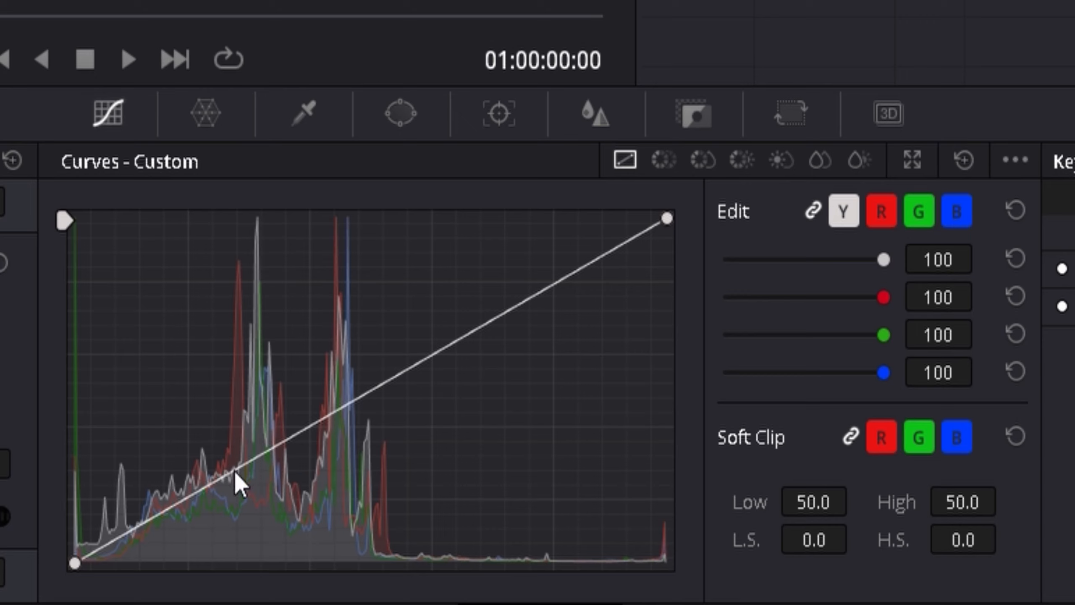
Step: Shape the custom curve into a gentle S by lowering a shadow point and raising a highlight point
left_click_drag(235, 468, 245, 498)
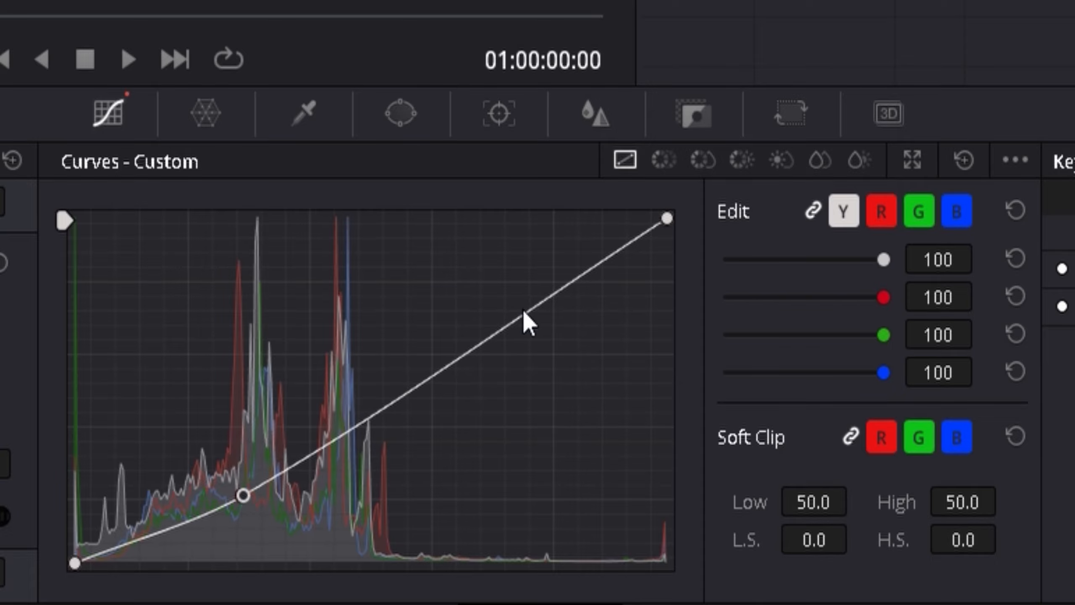
left_click_drag(508, 324, 484, 306)
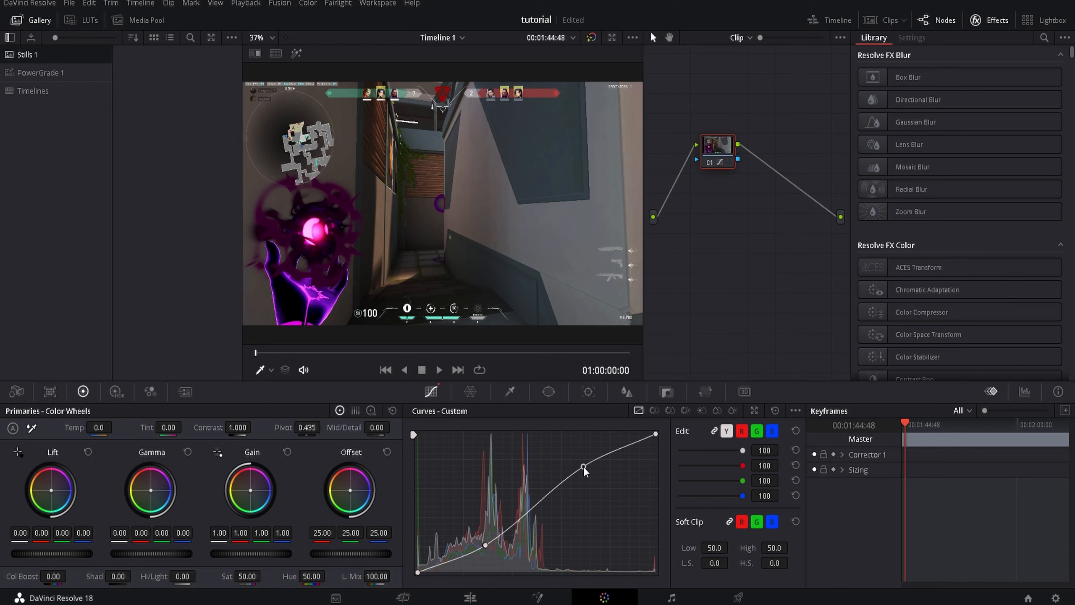
left_click_drag(583, 466, 584, 469)
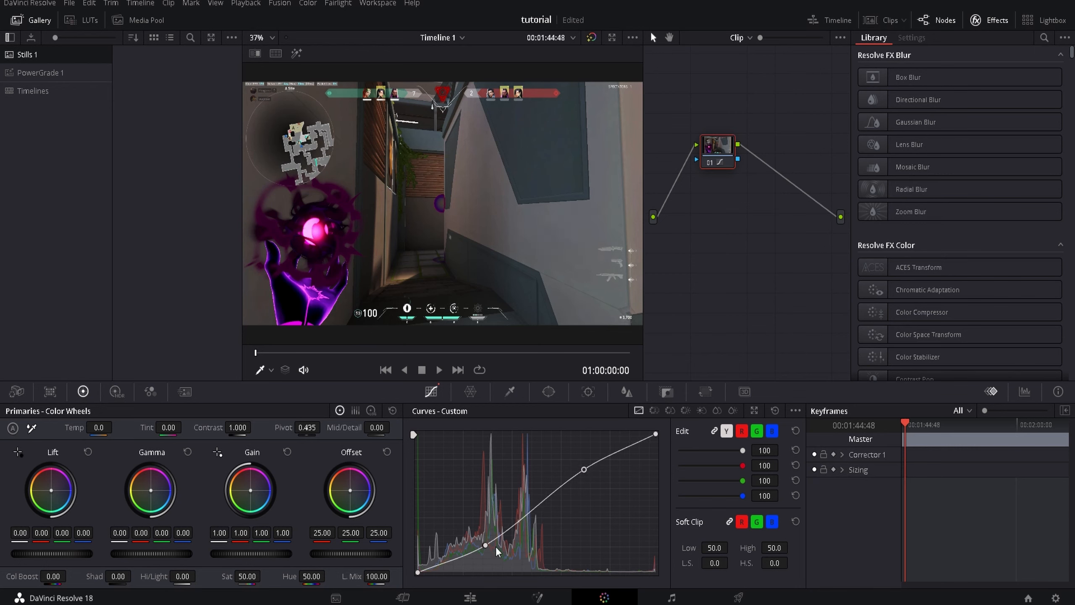
Step: Play the graded clip to 01:00:02:19 and bypass the color grade to compare it with the original
left_click(439, 369)
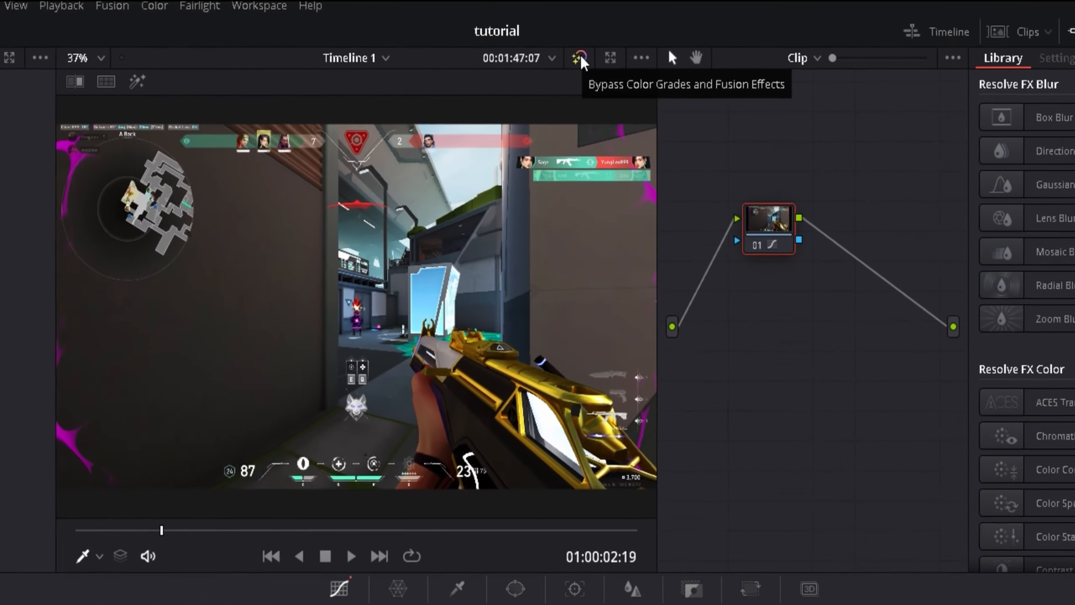
left_click(554, 106)
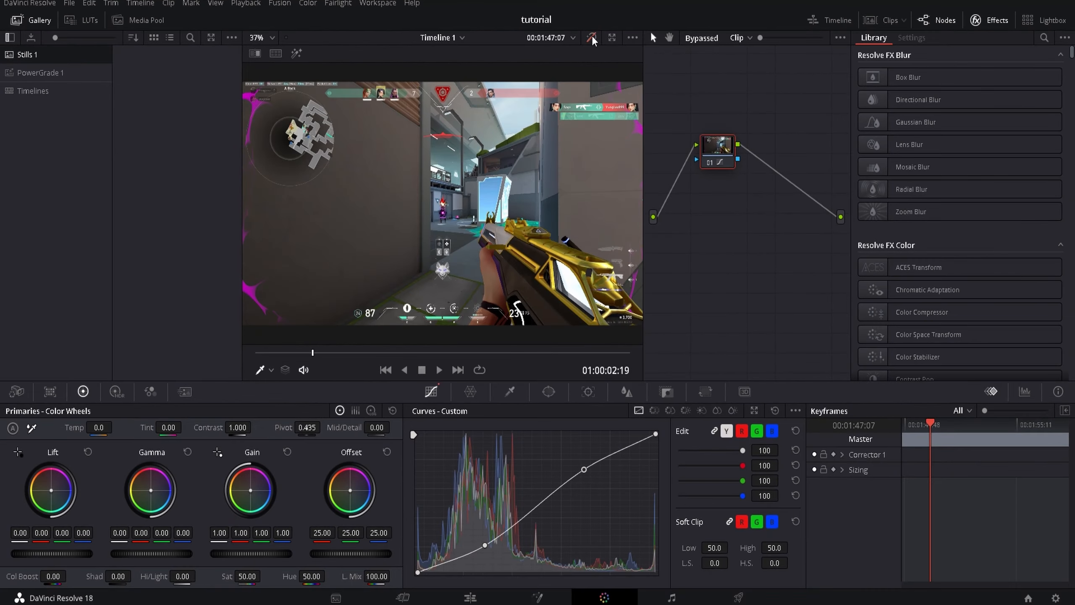
Step: Re-enable the color grade, return to the Edit page and put the playhead at the start of the timeline
left_click(592, 39)
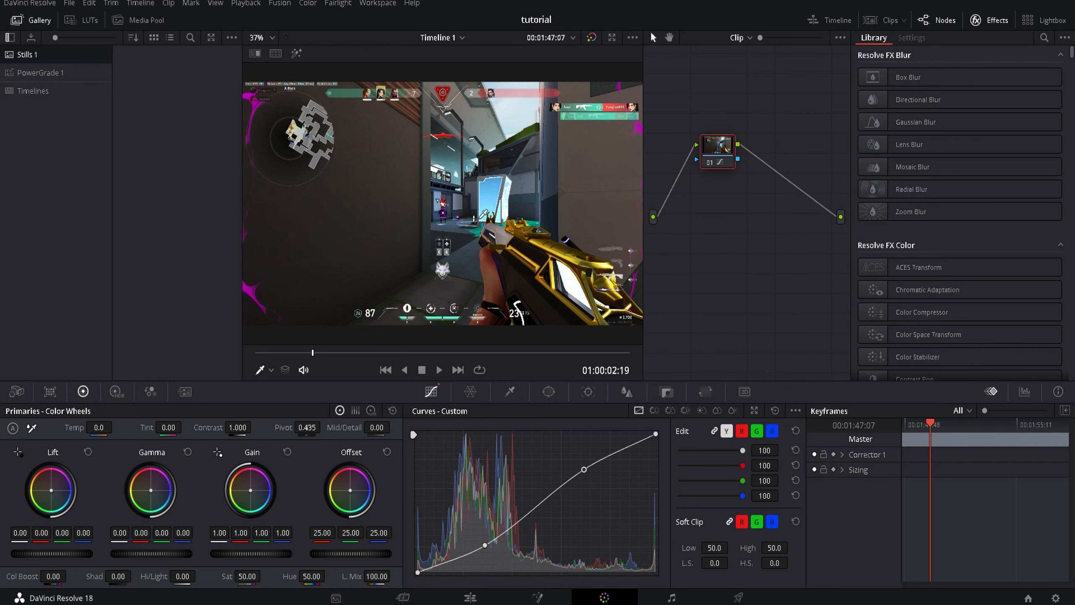
left_click(483, 600)
left_click(425, 387)
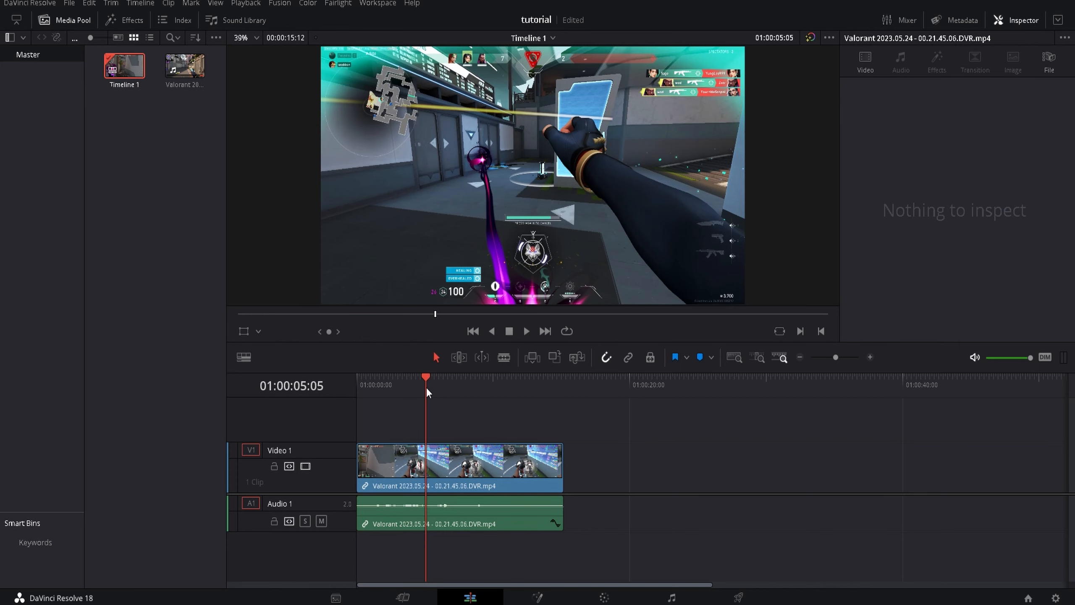
key("Home")
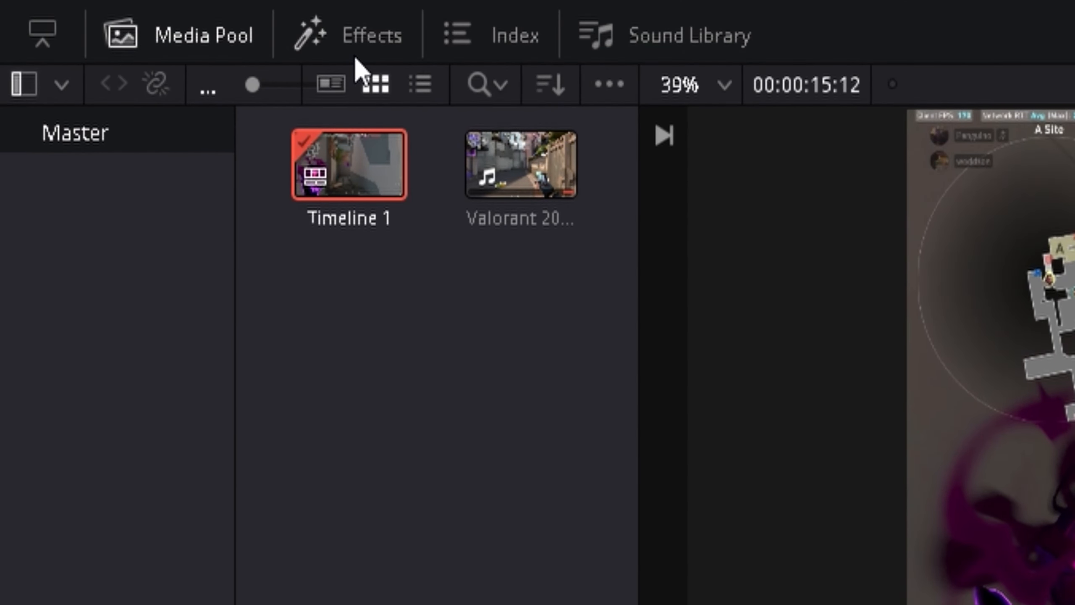
Step: Show the effects library in place of the media pool and search the Toolbox for "adjustment clip"
left_click(342, 28)
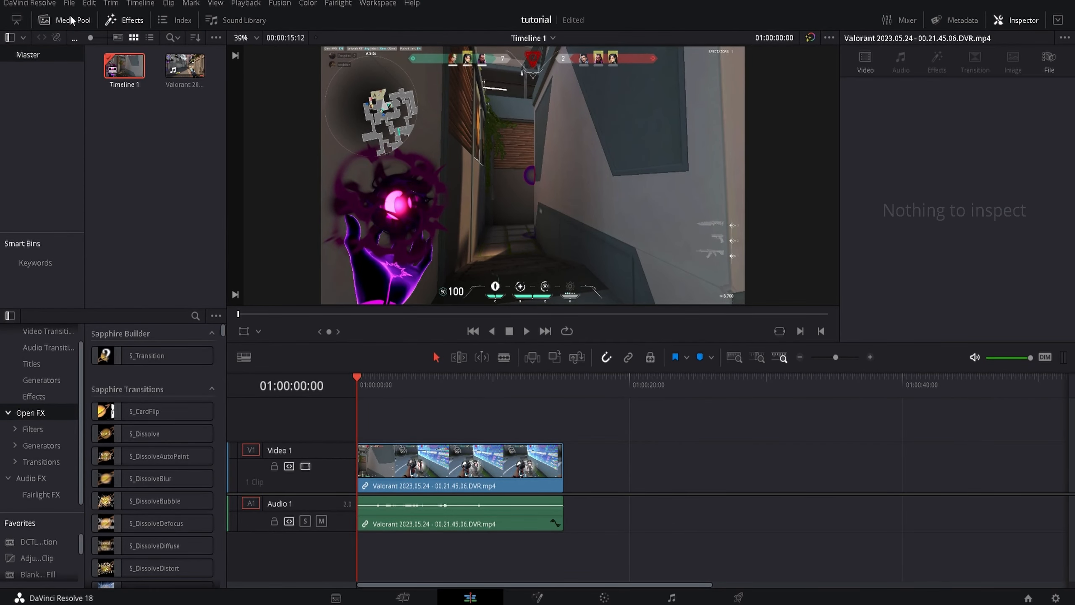
left_click(77, 20)
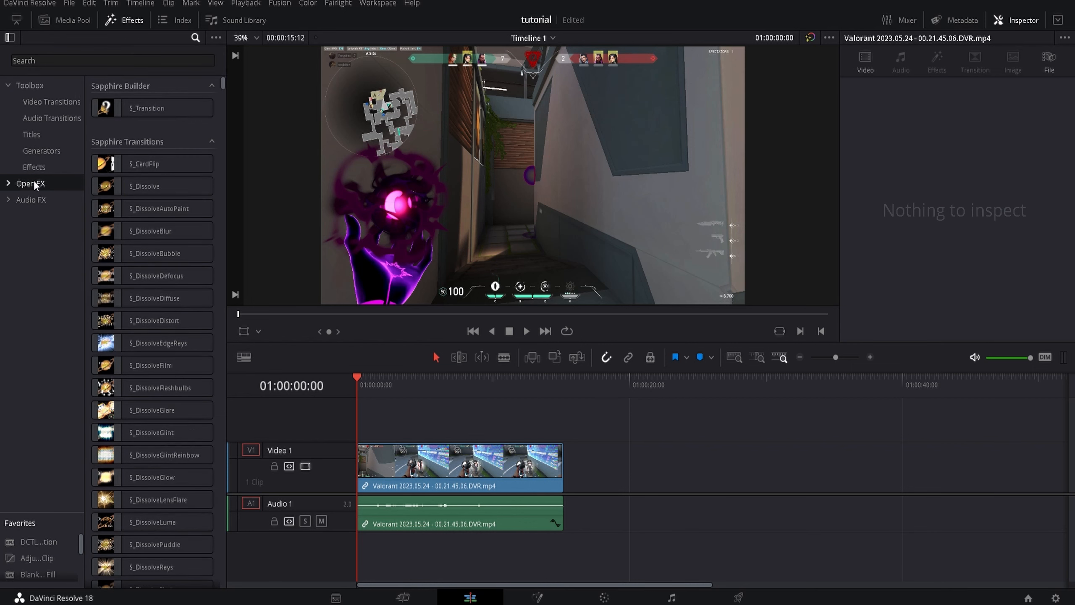
left_click(38, 86)
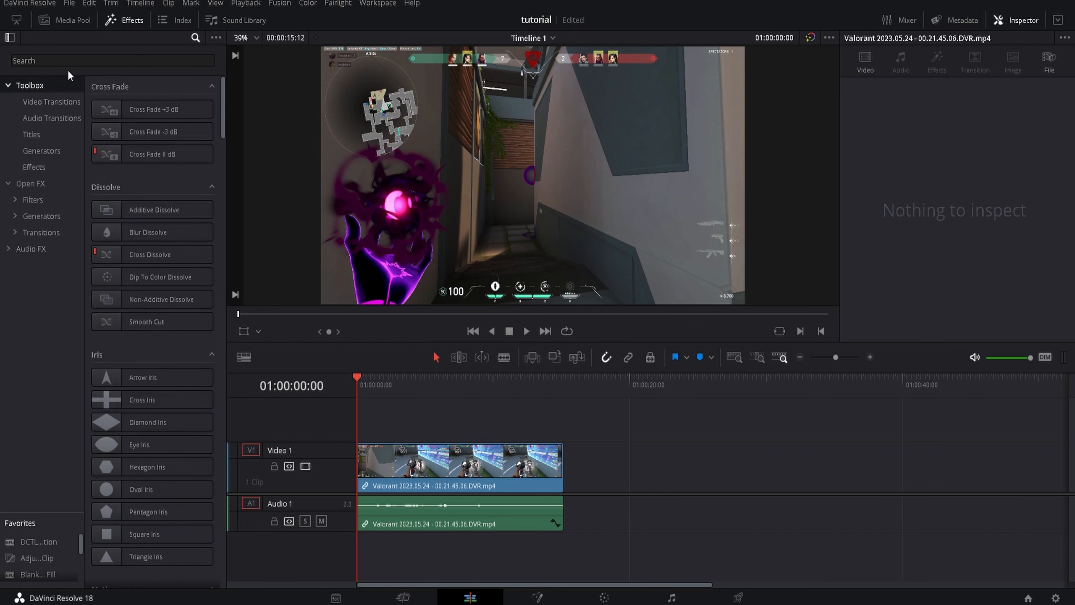
left_click(72, 63)
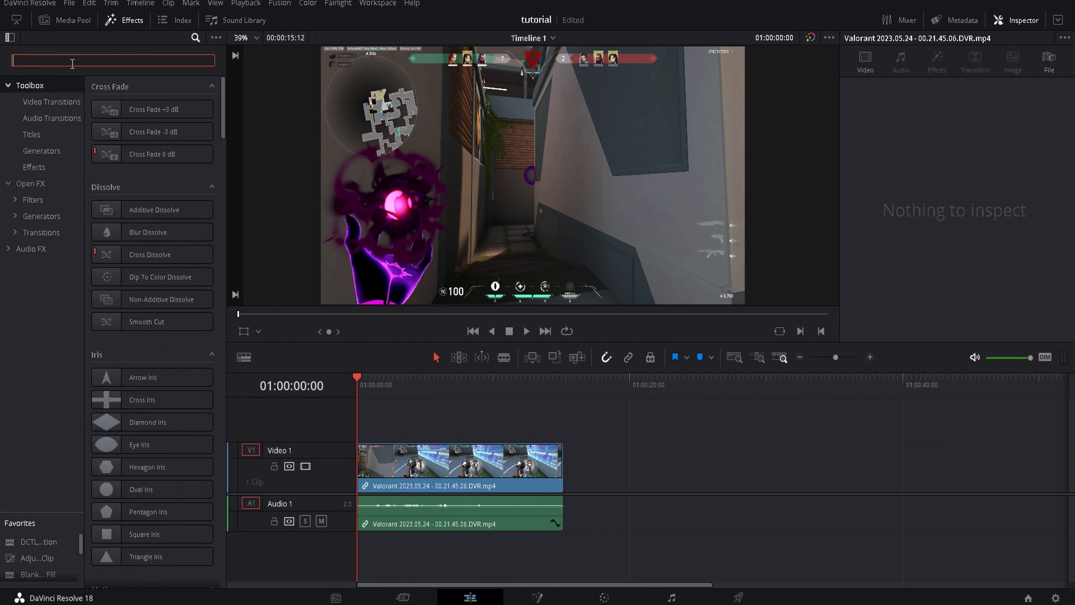
type("adjustment")
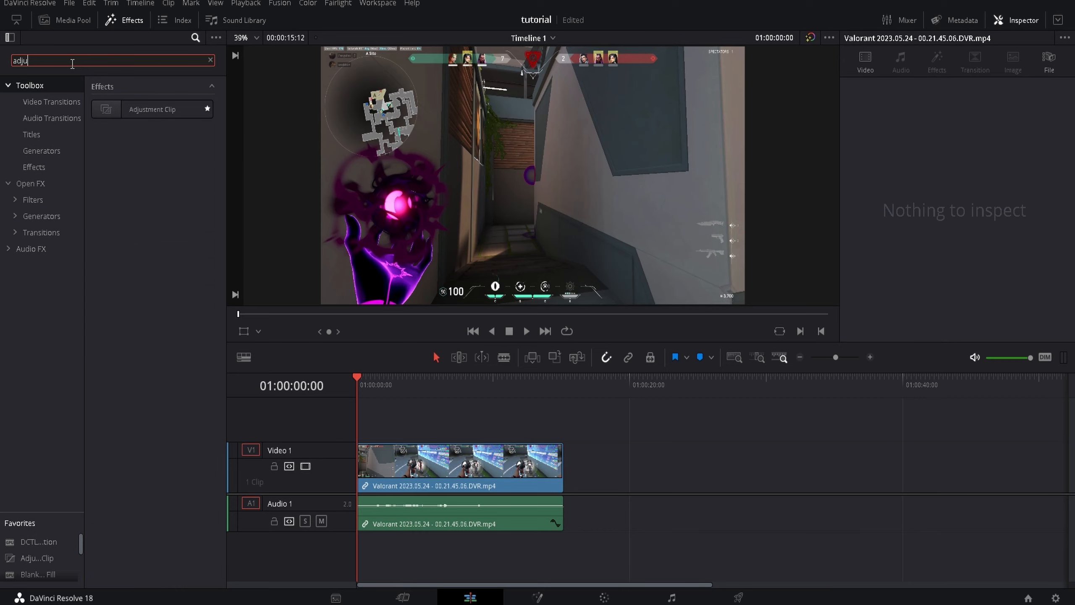
type(" clip")
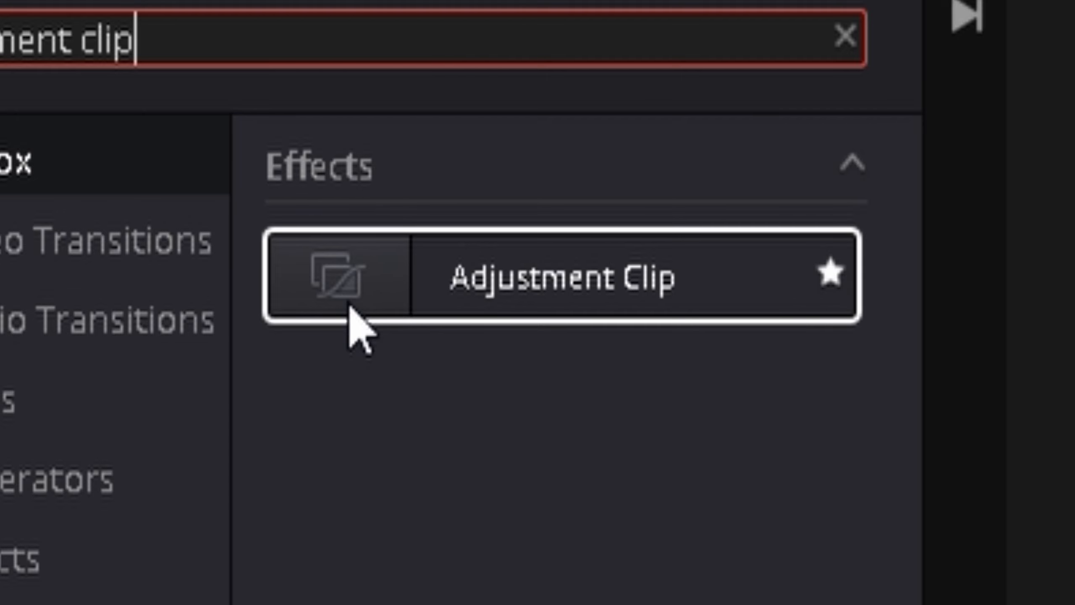
Step: Add an adjustment clip on a new video track above the gameplay and park it past the end of the footage
left_click_drag(377, 254, 407, 423)
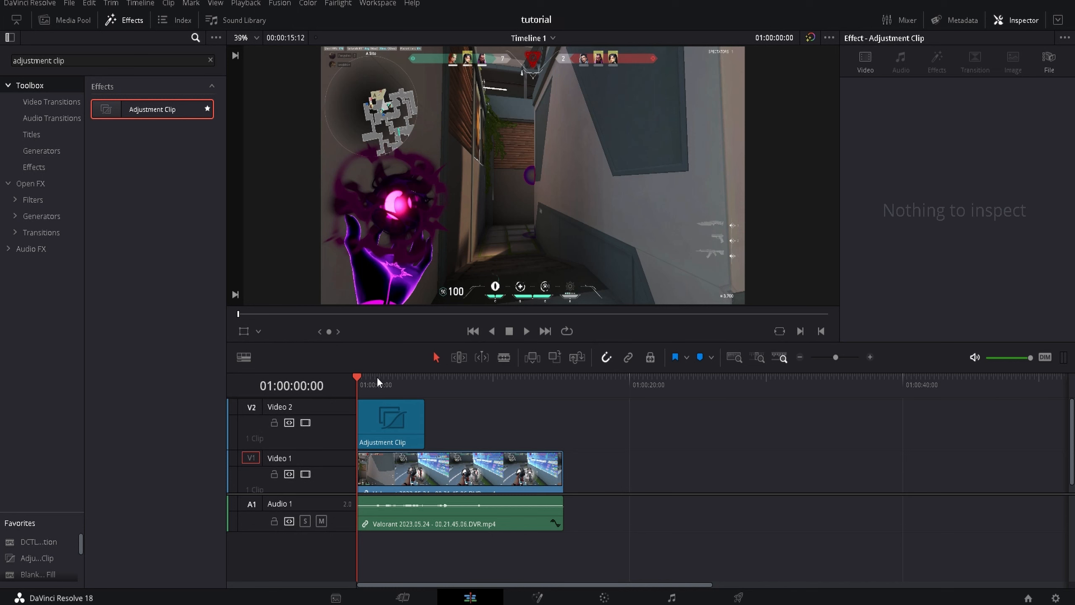
left_click_drag(395, 420, 695, 418)
left_click_drag(429, 376, 293, 376)
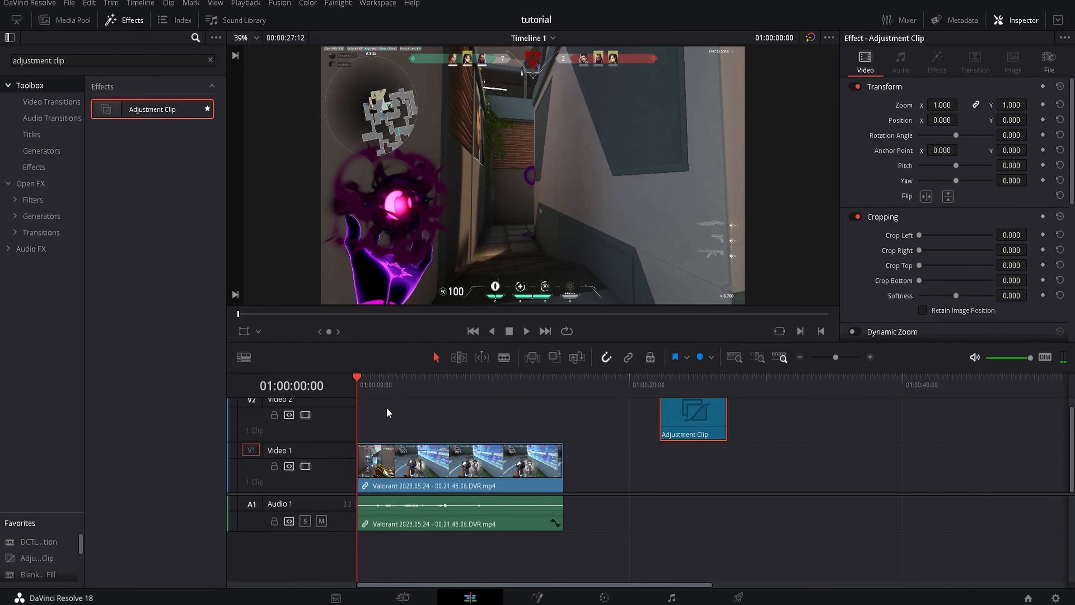
Step: Find the first kill frame at 01:00:02:17 and move the adjustment clip on Video 2 so it starts there
left_click_drag(378, 381, 388, 381)
right_click(389, 382)
left_click(603, 417)
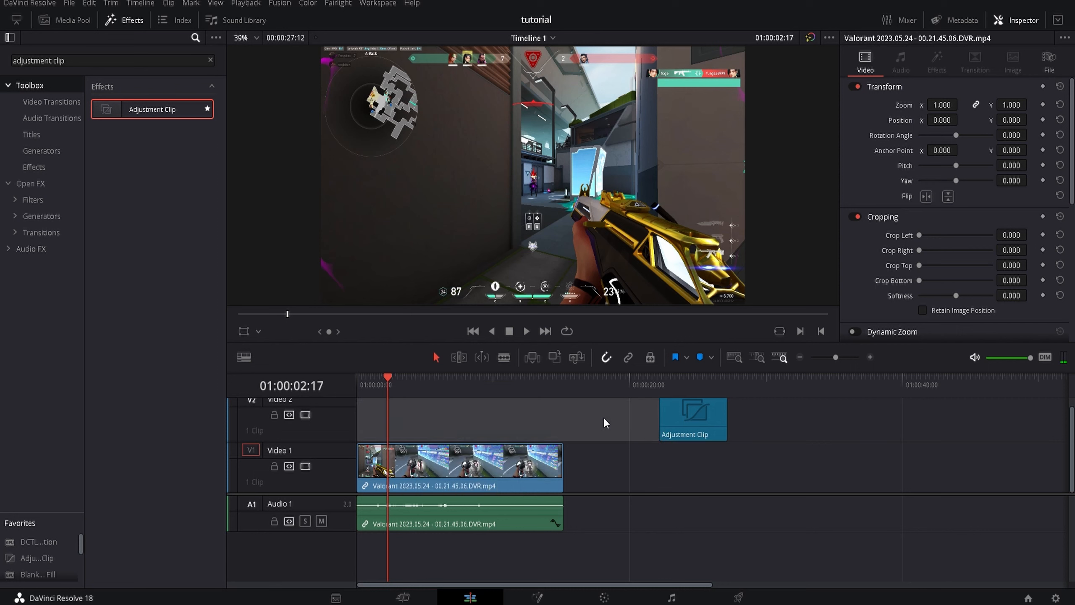
key("Left")
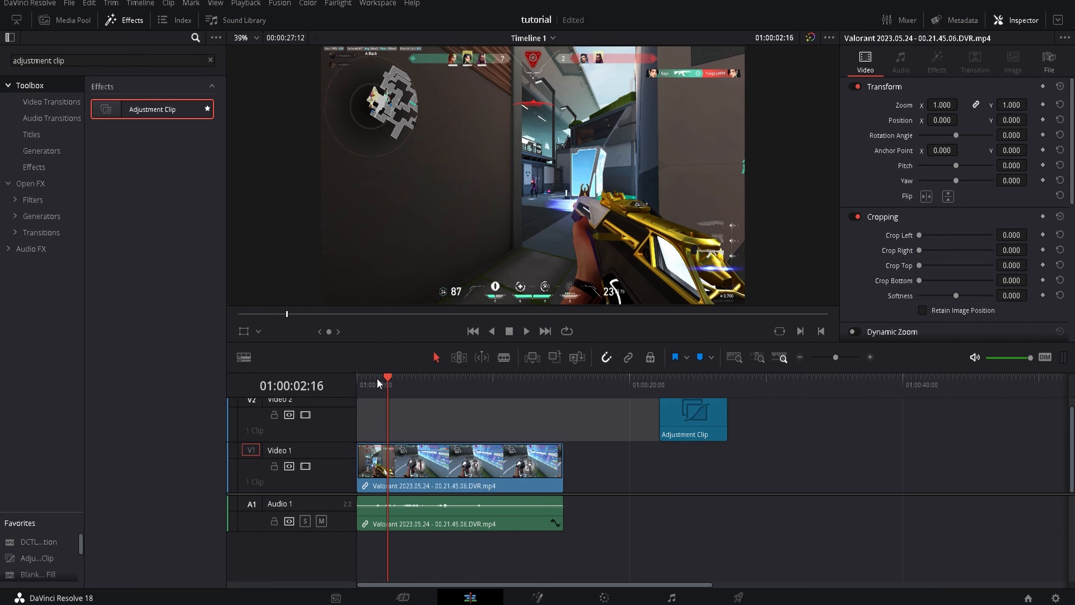
key("Left")
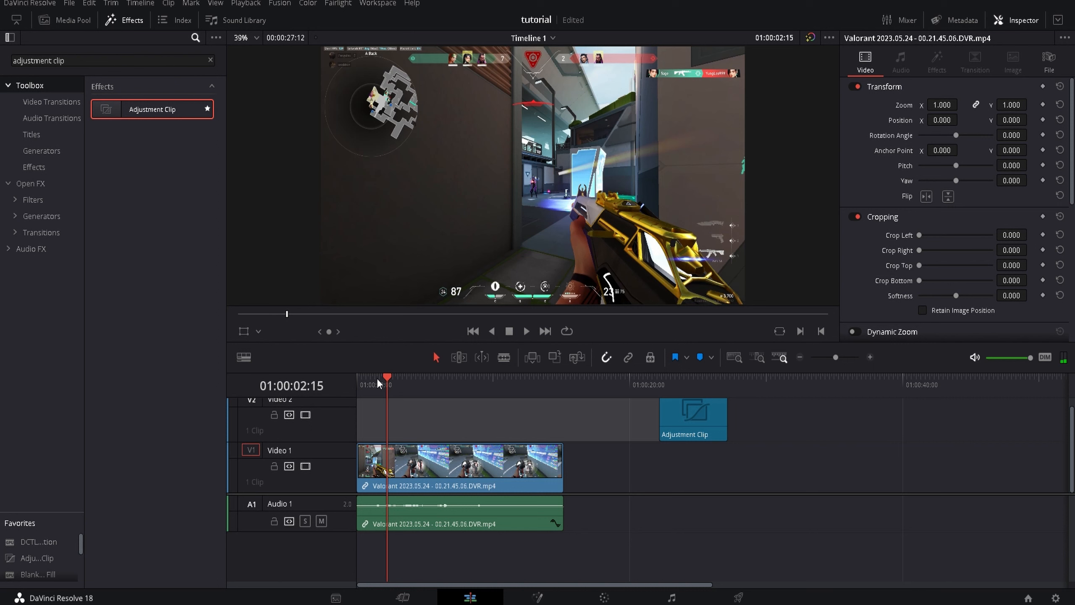
key("Right")
key("Right")
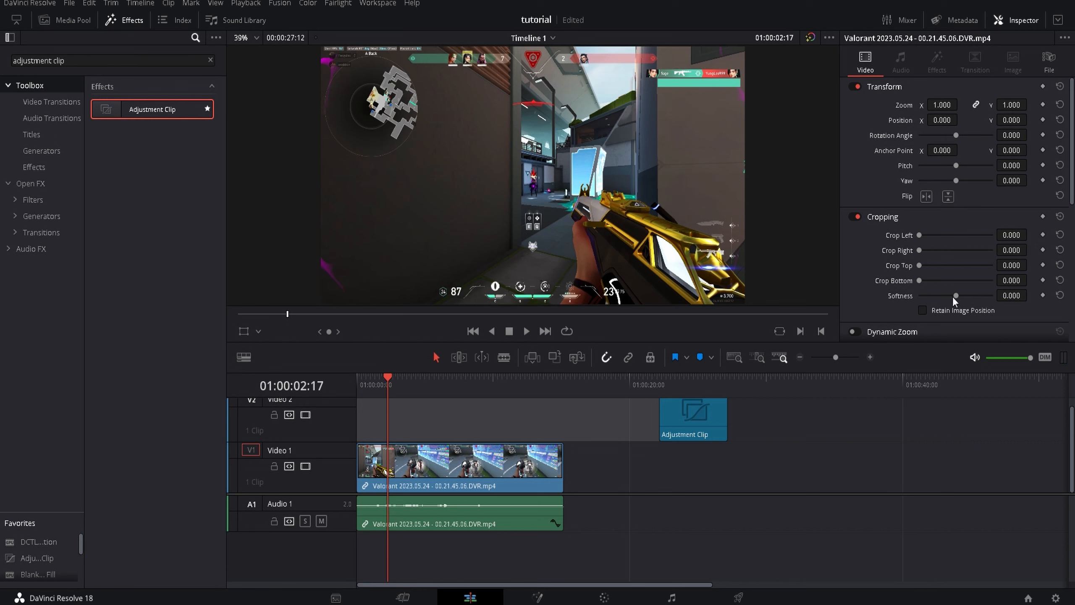
left_click(869, 357)
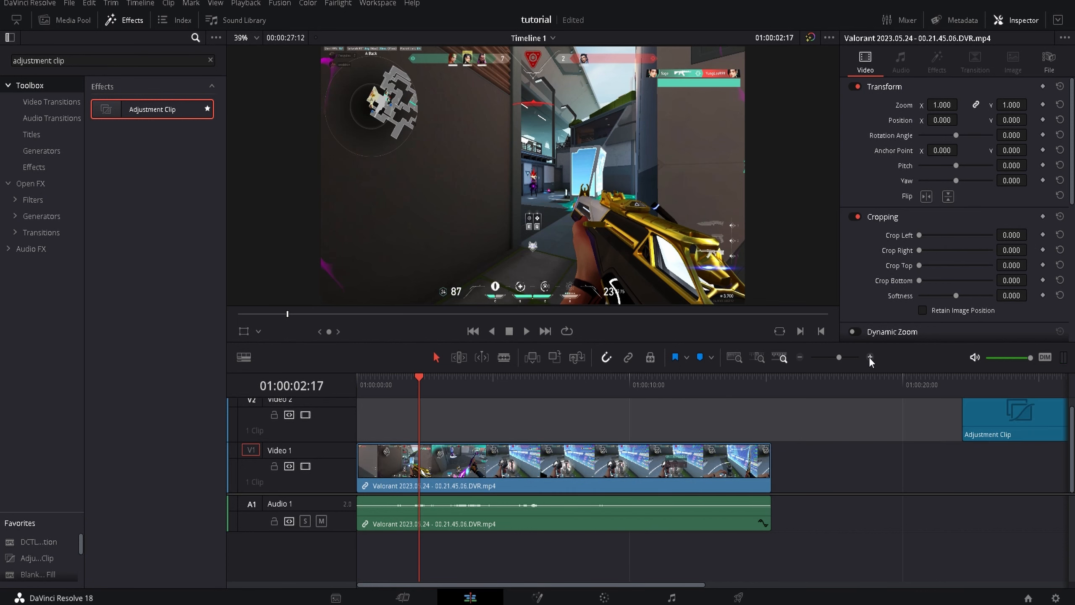
left_click(869, 356)
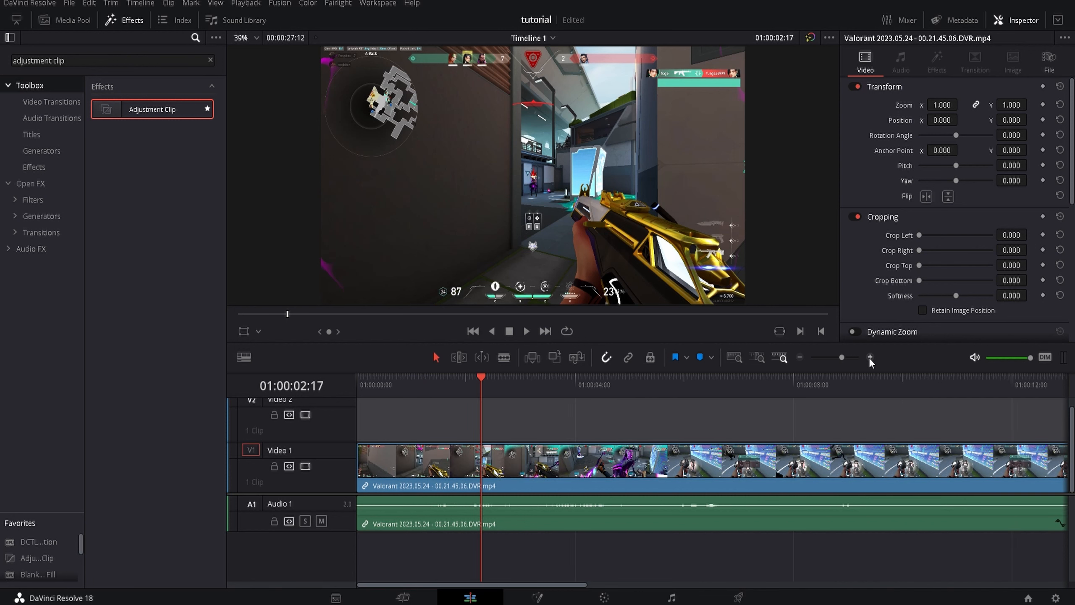
left_click(800, 356)
left_click_drag(1007, 432, 468, 417)
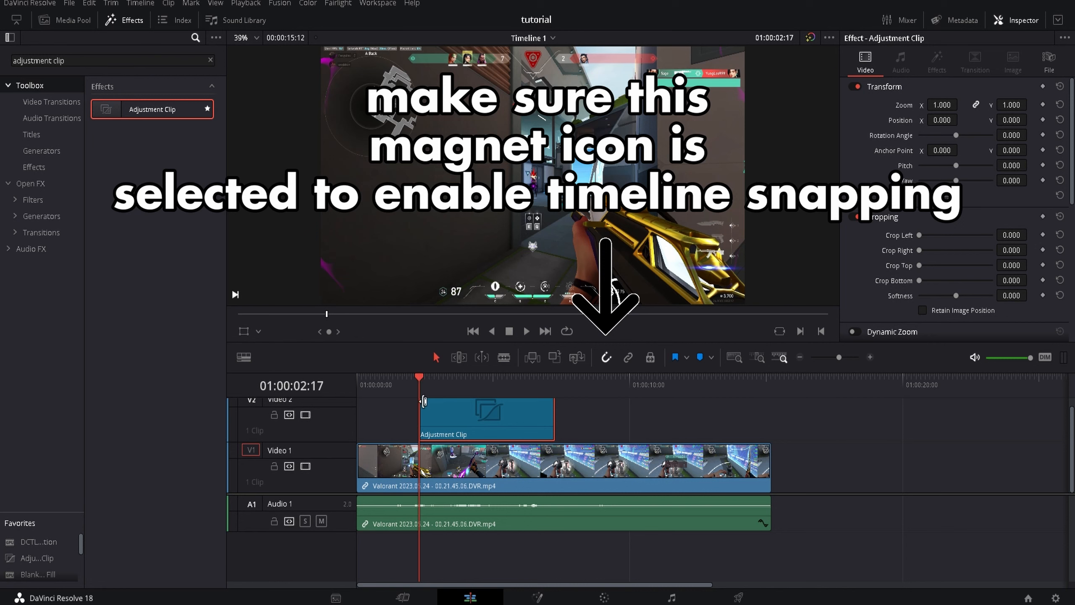
Step: Set the adjustment clip's duration to 60 frames and play back the section it covers
key("ctrl+d")
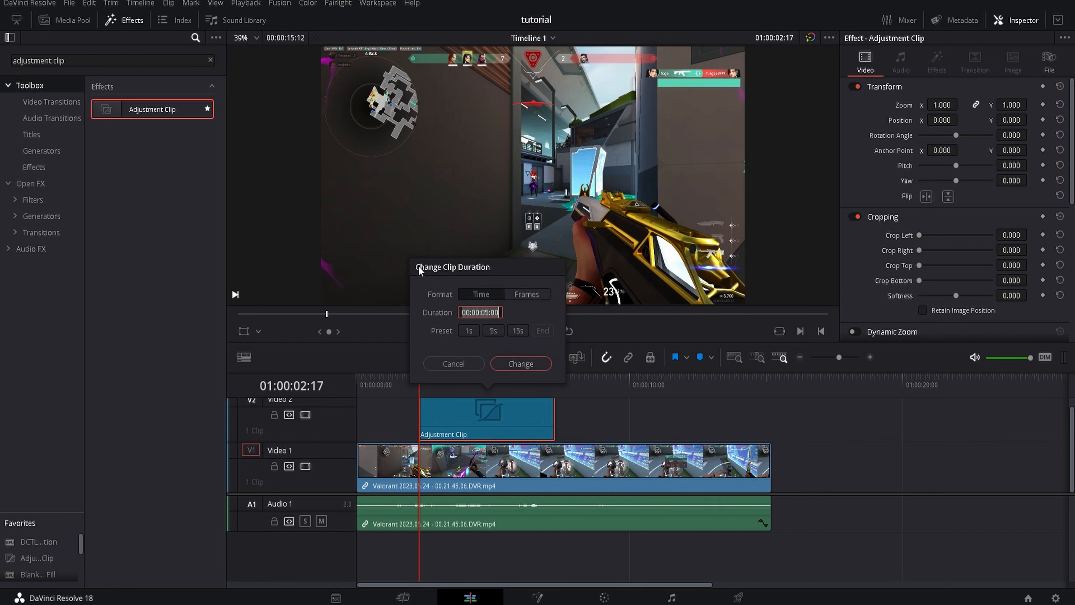
left_click(534, 294)
left_click(474, 326)
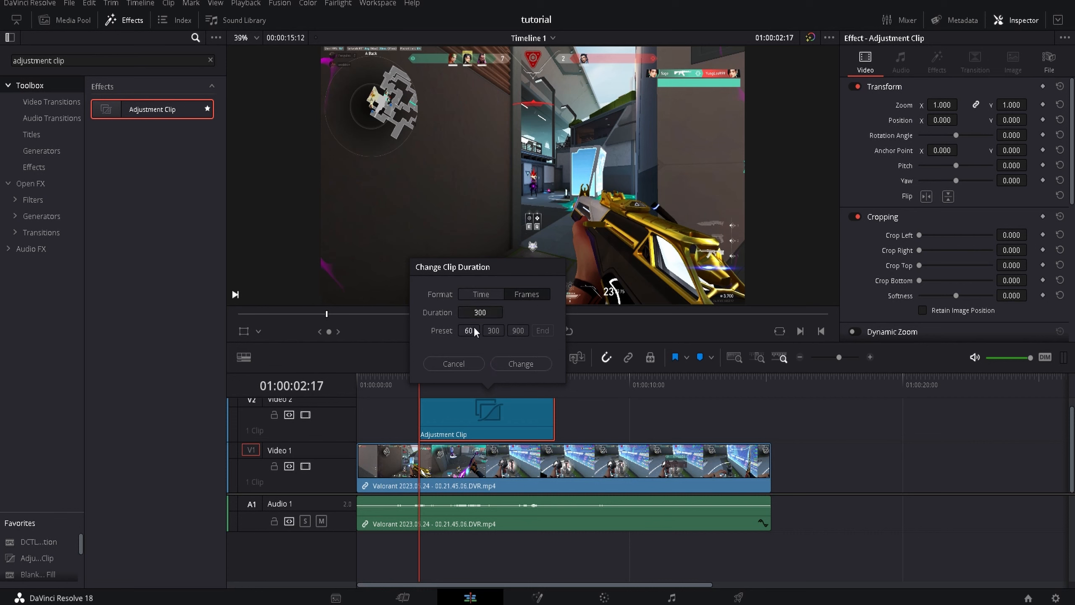
left_click(518, 364)
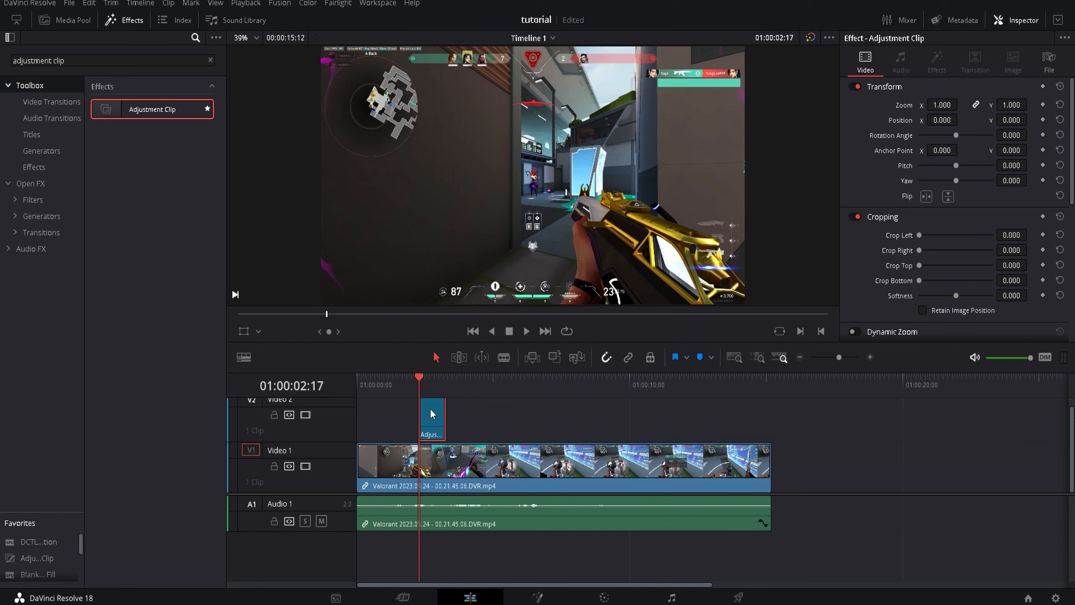
left_click(526, 331)
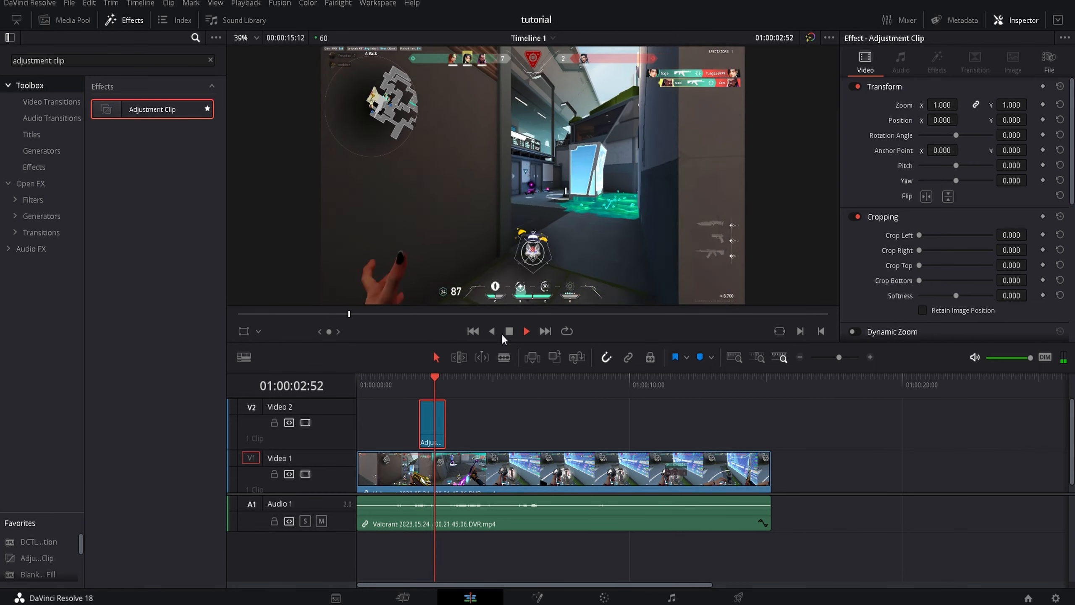
left_click(505, 333)
Step: Turn on Dynamic Zoom for the adjustment clip and set its ease to Ease Out
left_click(419, 379)
scroll(883, 256, "down", 3)
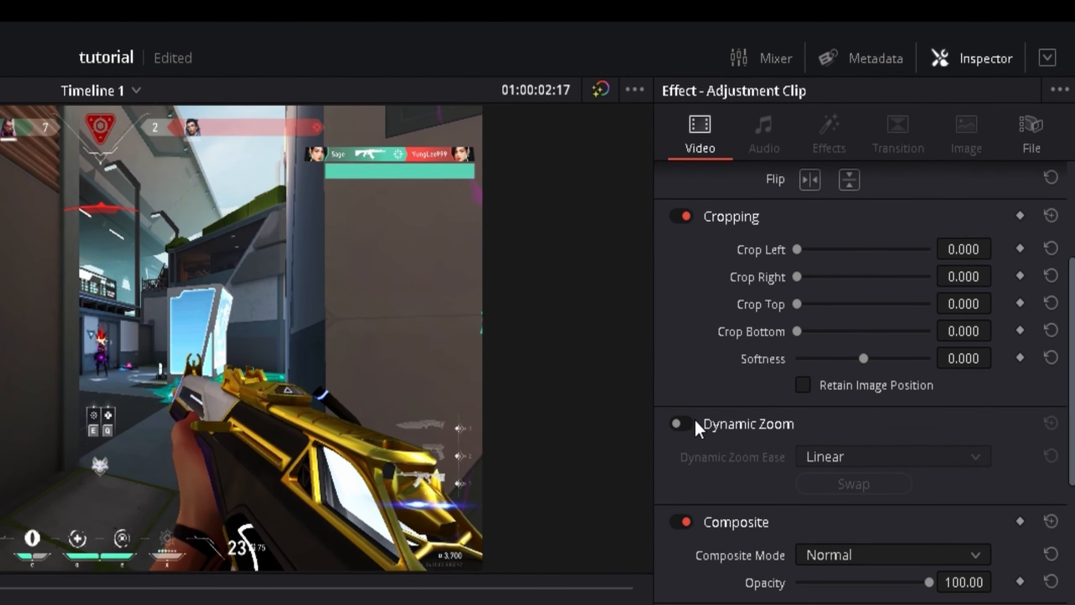
left_click(771, 319)
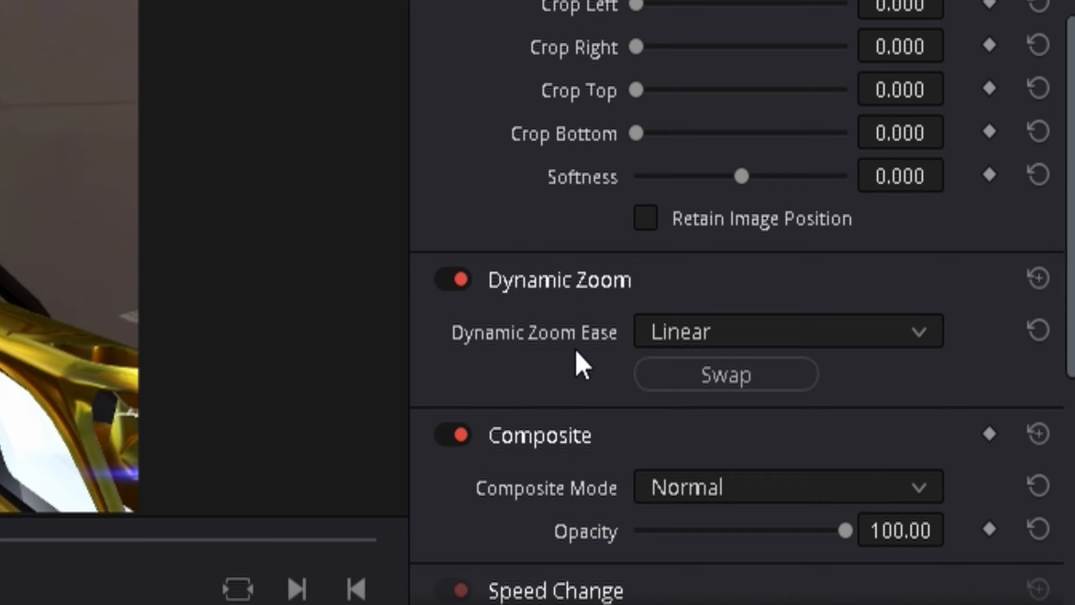
left_click(907, 339)
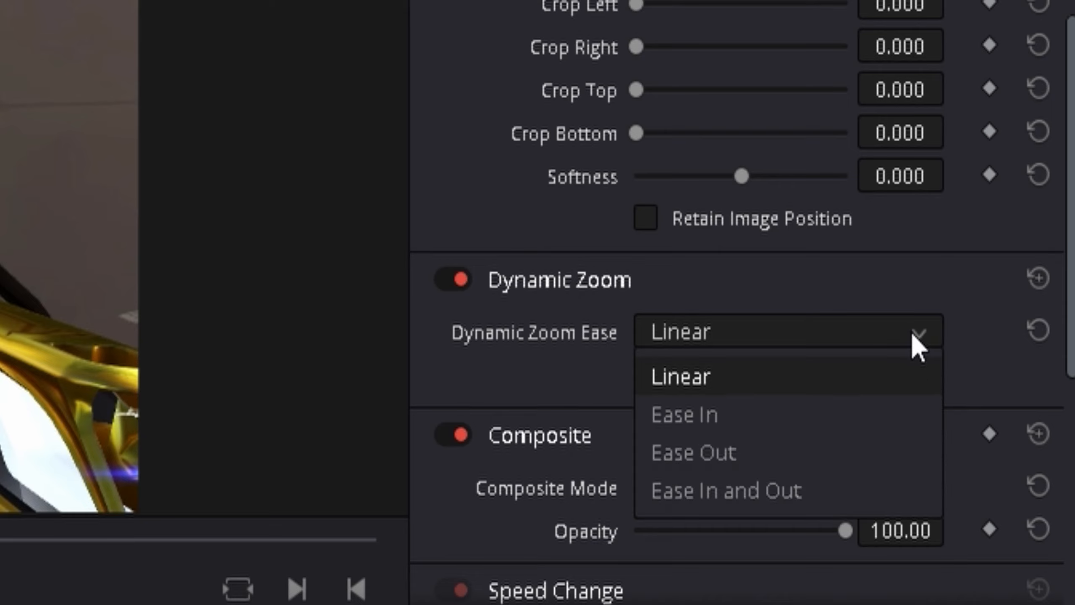
left_click(678, 465)
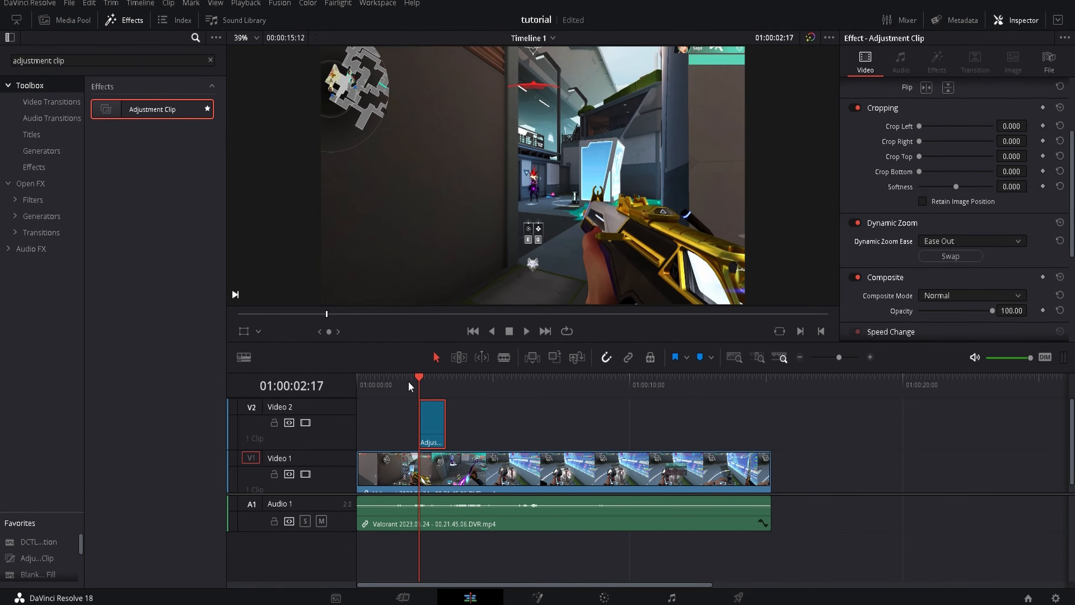
Step: Play the timeline from just before the adjustment clip to check the zoom effect
left_click(396, 384)
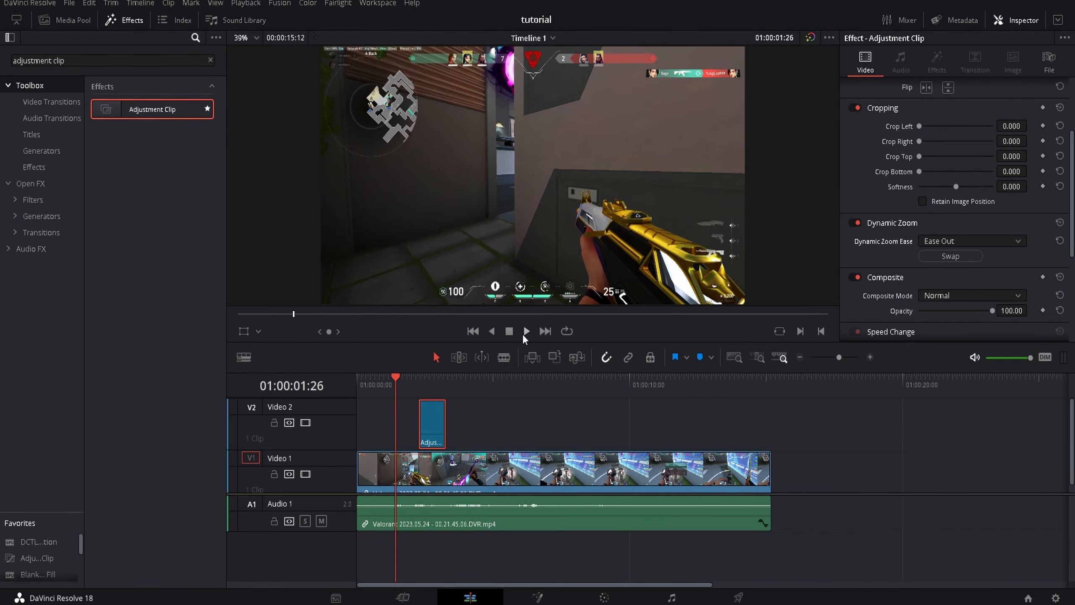
left_click(522, 333)
left_click(508, 331)
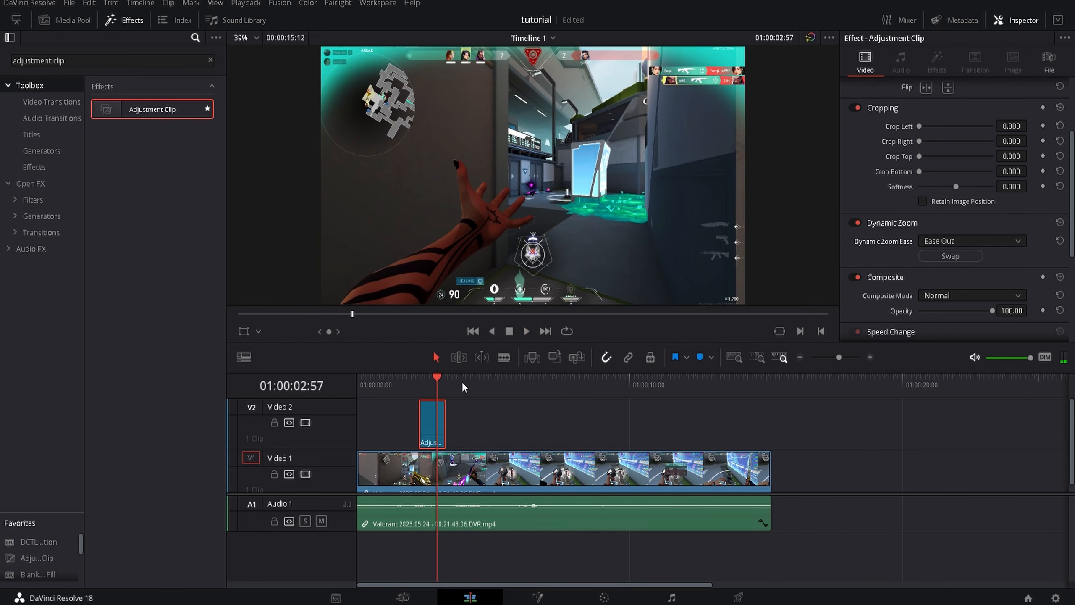
left_click(419, 382)
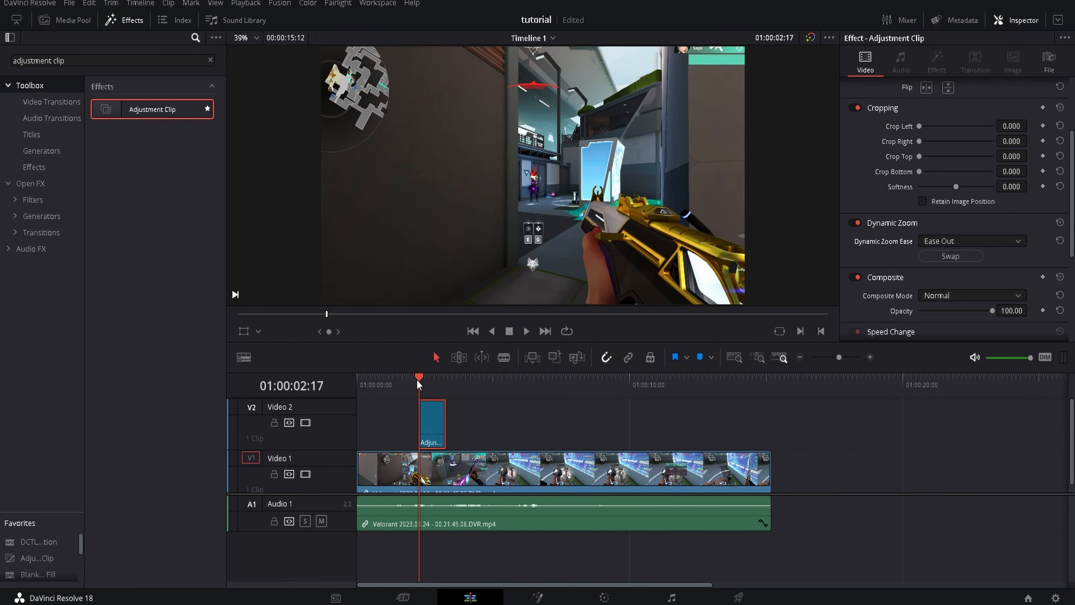
left_click(396, 379)
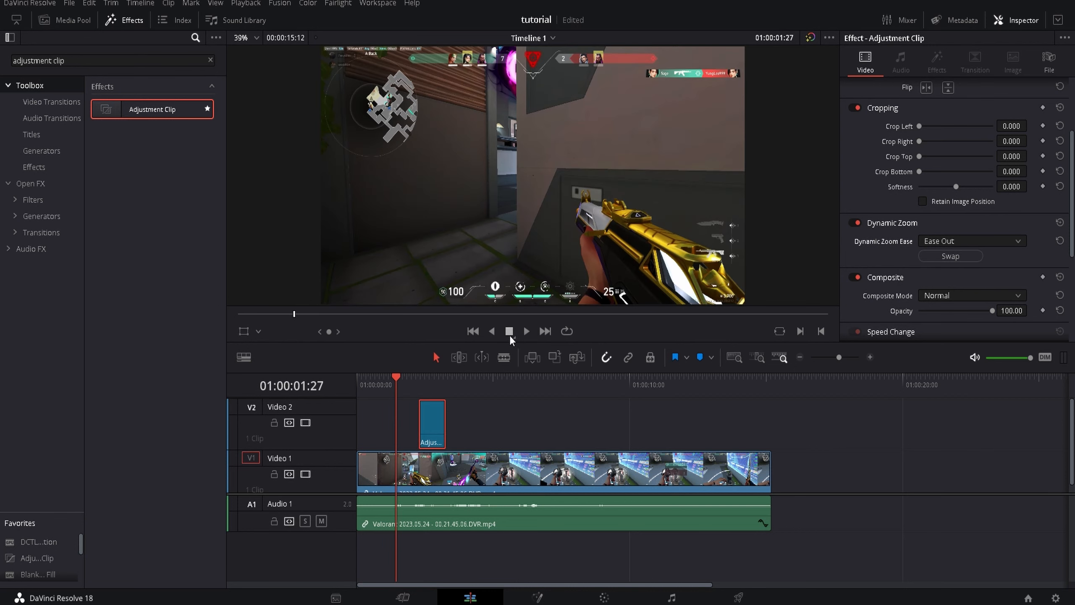
Step: Locate the next kill at 01:00:04:07 and place a copy of the adjustment clip starting at that frame
left_click(458, 379)
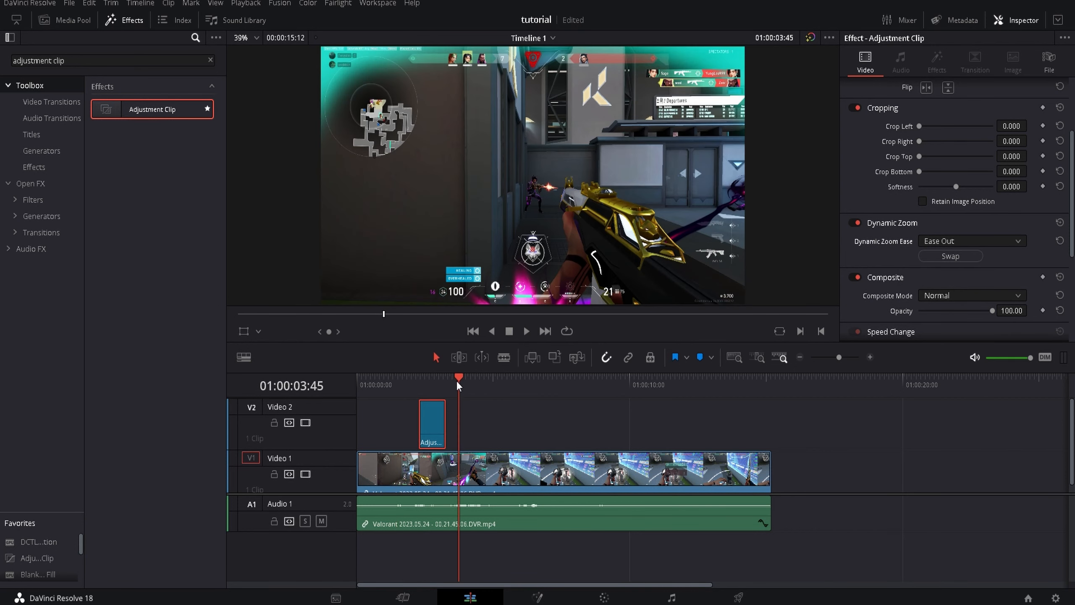
left_click_drag(461, 380, 466, 380)
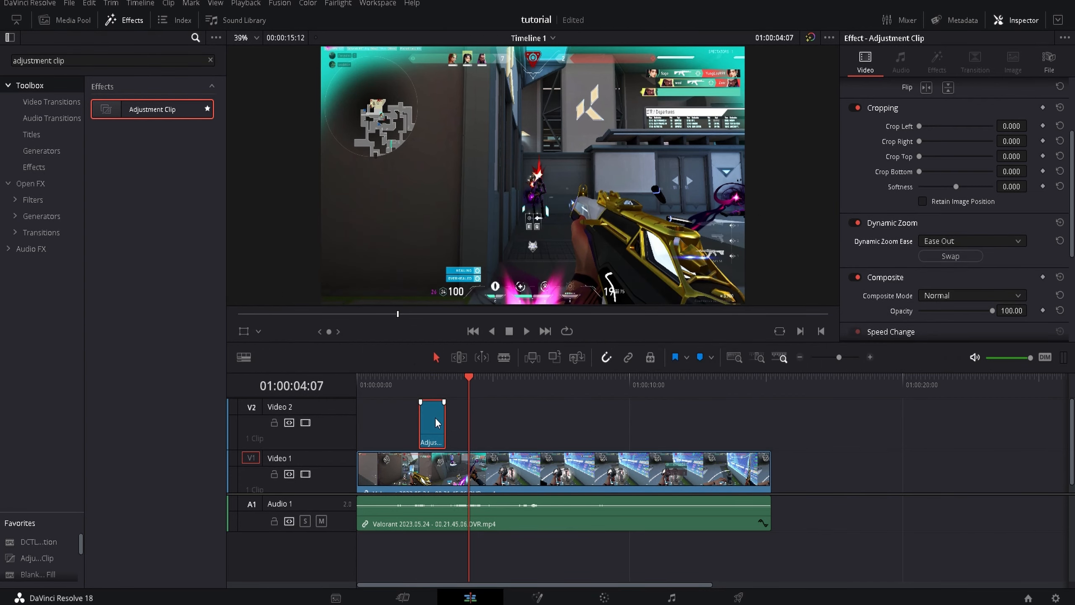
left_click_drag(433, 421, 488, 424)
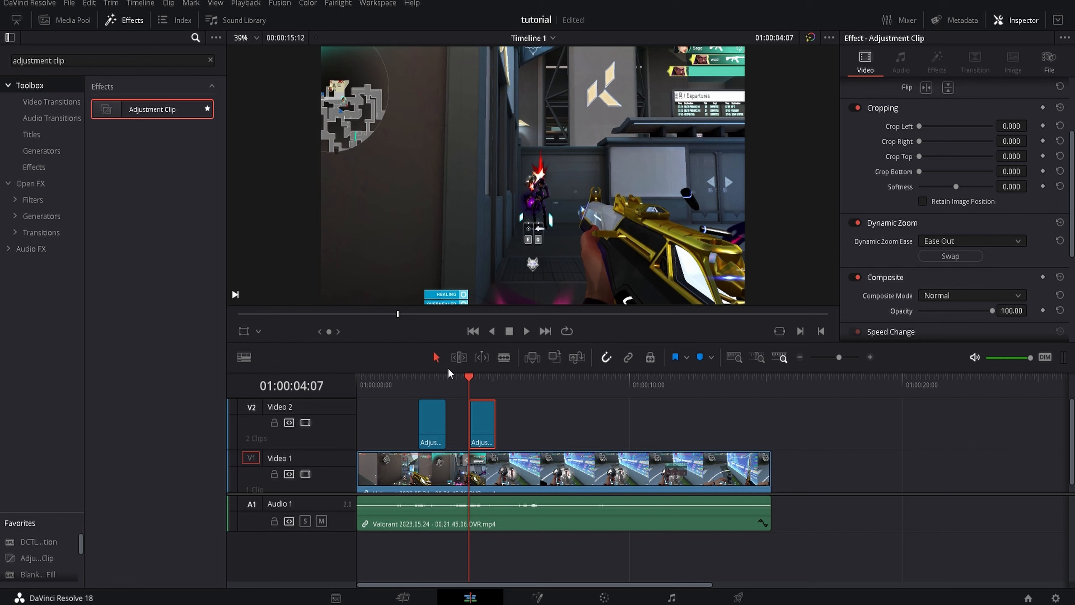
Step: Review both zooms from the start of the timeline, then return to the start of the first adjustment clip
mouse_move(471, 384)
left_mouse_down()
mouse_move(422, 382)
mouse_move(469, 390)
left_mouse_up()
left_click_drag(469, 385, 358, 378)
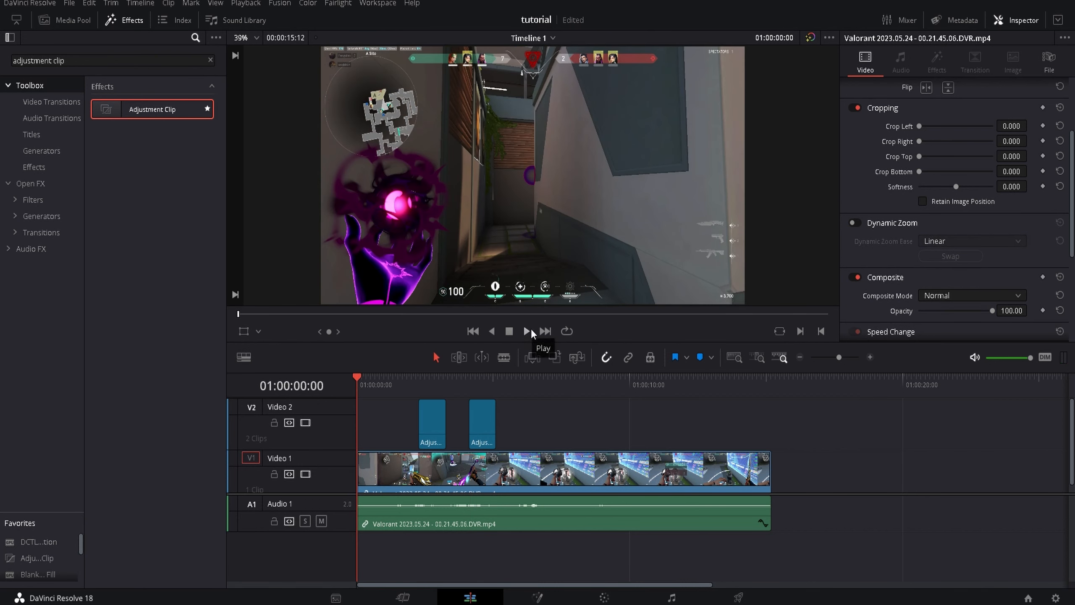
key("Down")
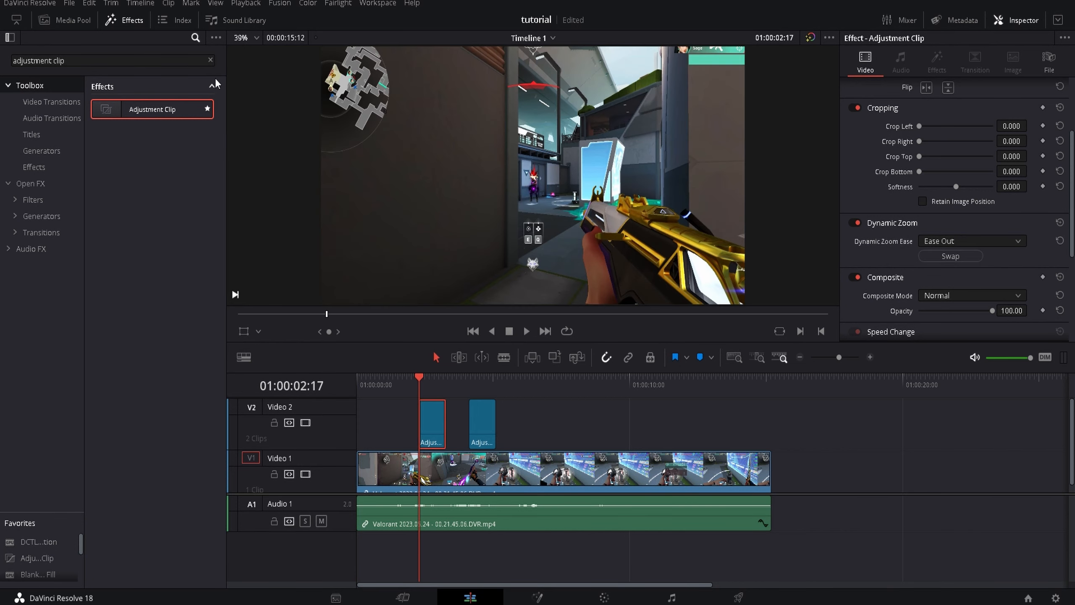
Step: Search the Open FX effects for "blur" and apply Zoom Blur to the first adjustment clip
left_click(210, 59)
left_click(31, 185)
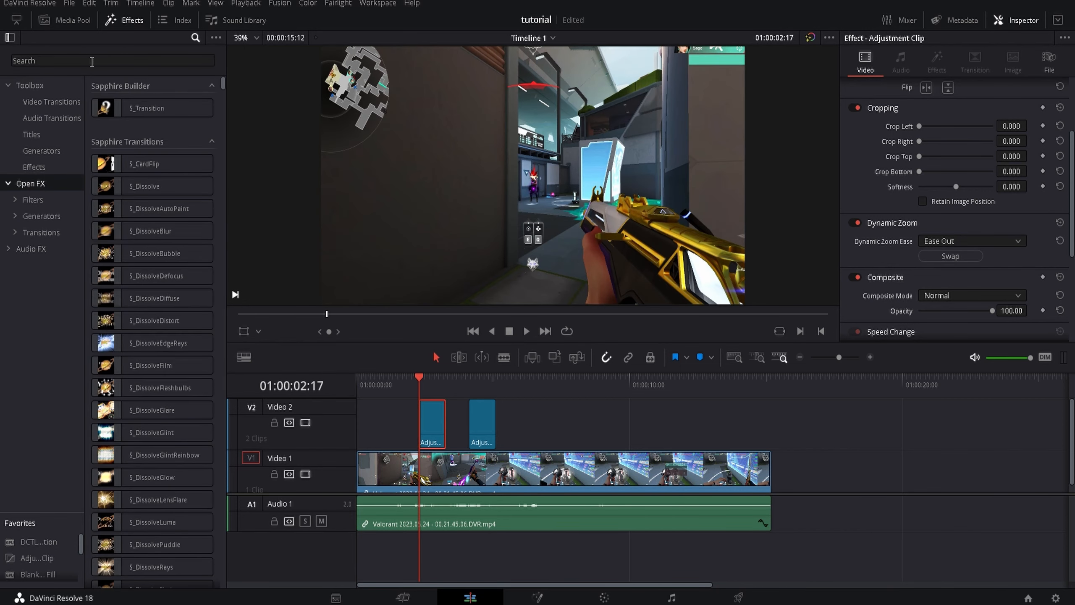
left_click(93, 62)
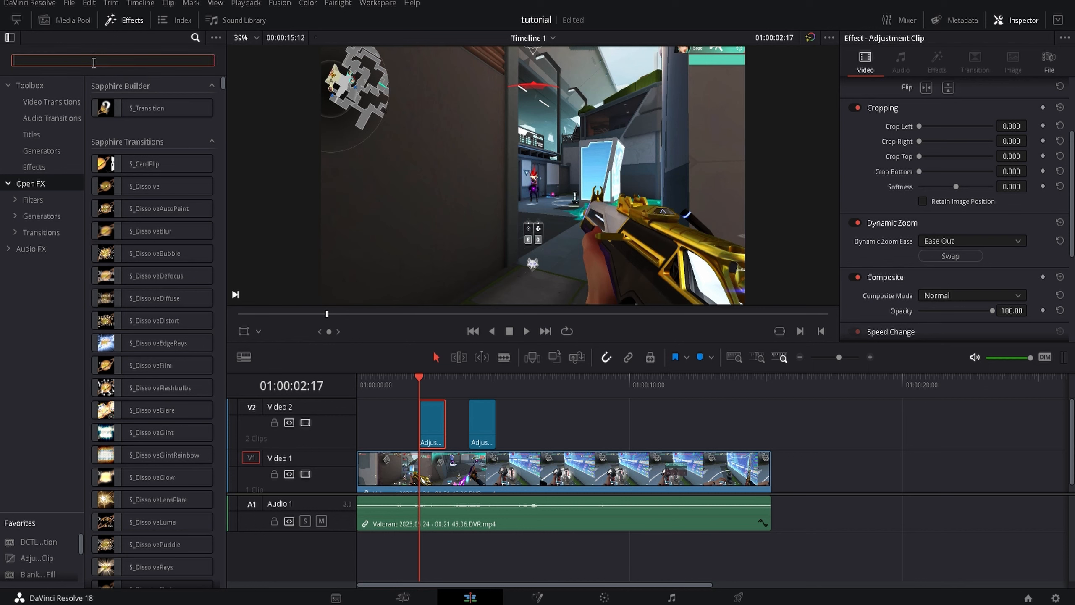
type("blur")
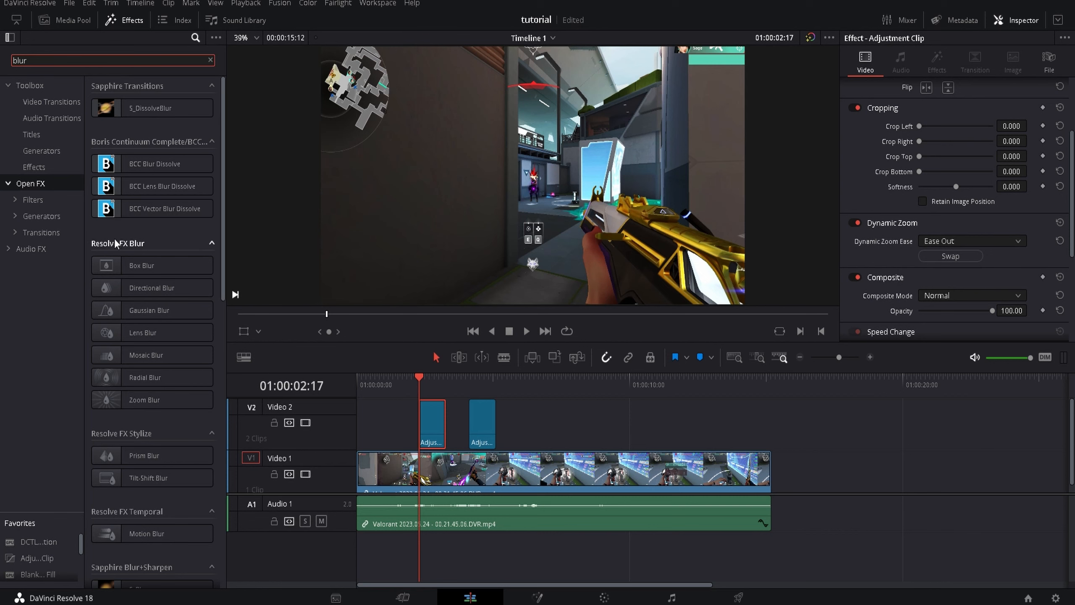
left_click(142, 312)
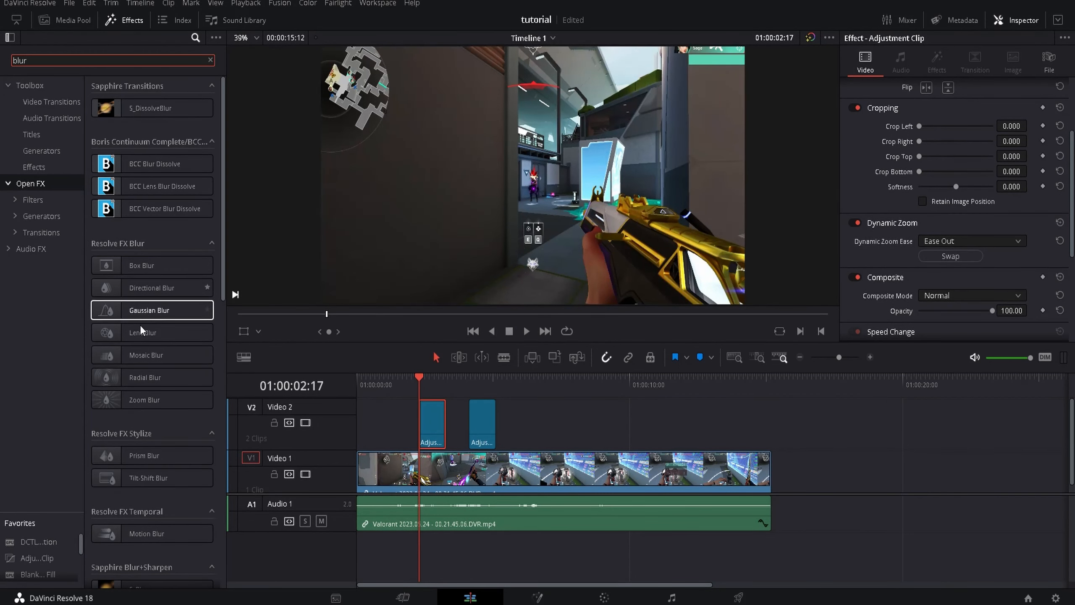
left_click_drag(136, 393, 434, 419)
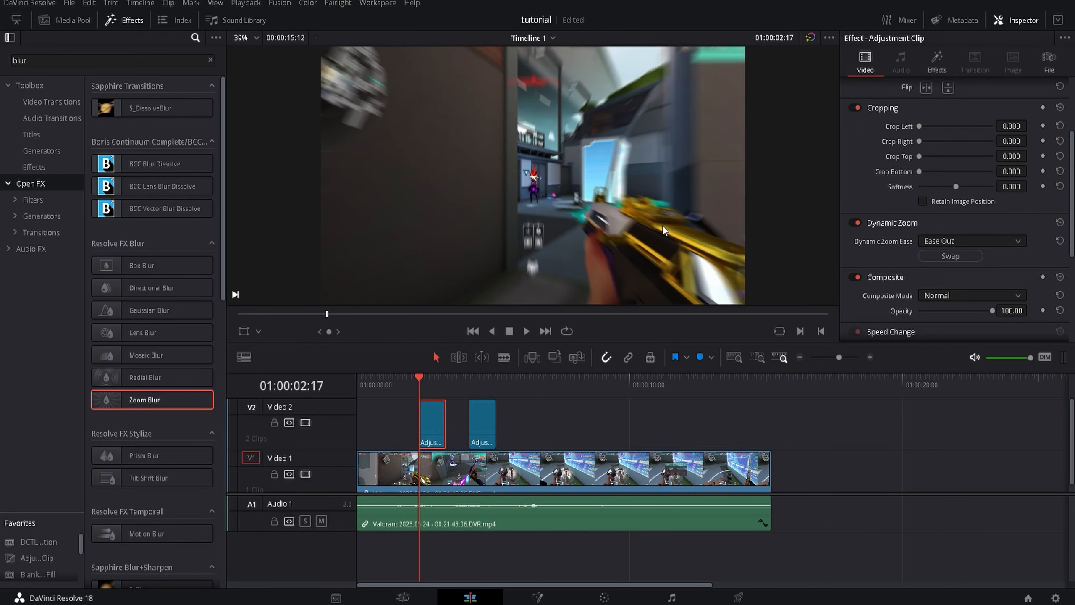
Step: Apply Zoom Blur to the second adjustment clip as well and review its effect settings at 01:00:04:07
left_click(938, 69)
mouse_move(483, 420)
left_mouse_down()
mouse_move(121, 396)
mouse_move(186, 379)
mouse_move(472, 411)
left_mouse_up()
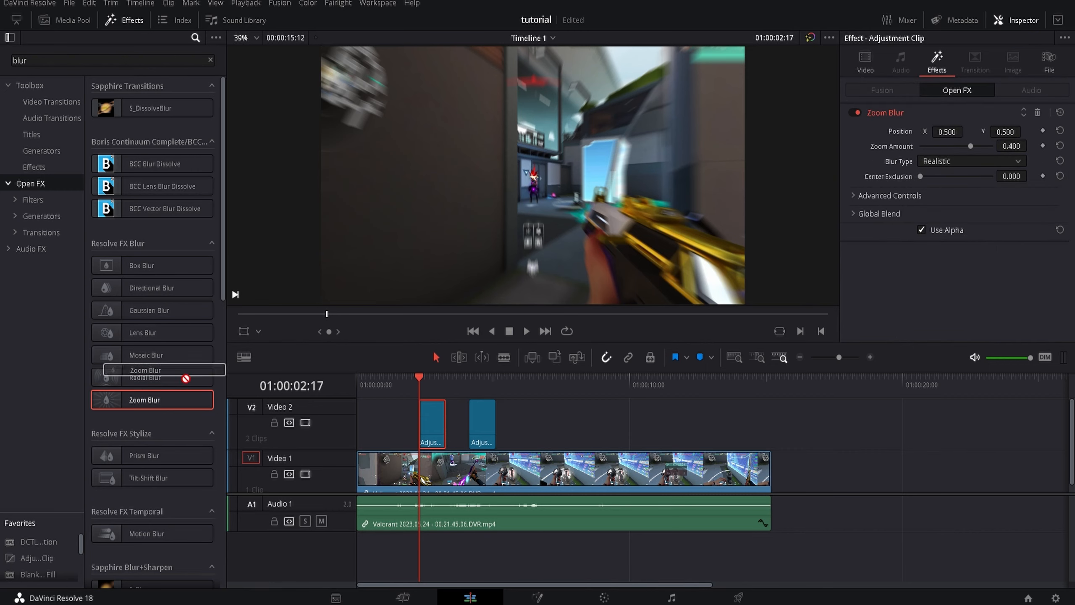
left_click(466, 379)
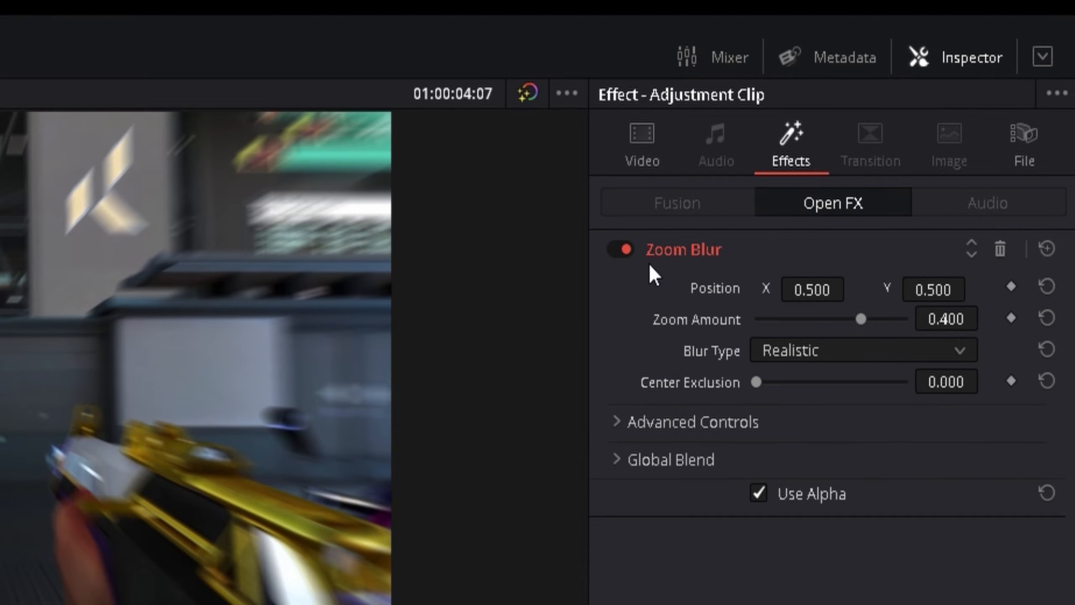
left_click_drag(861, 319, 738, 320)
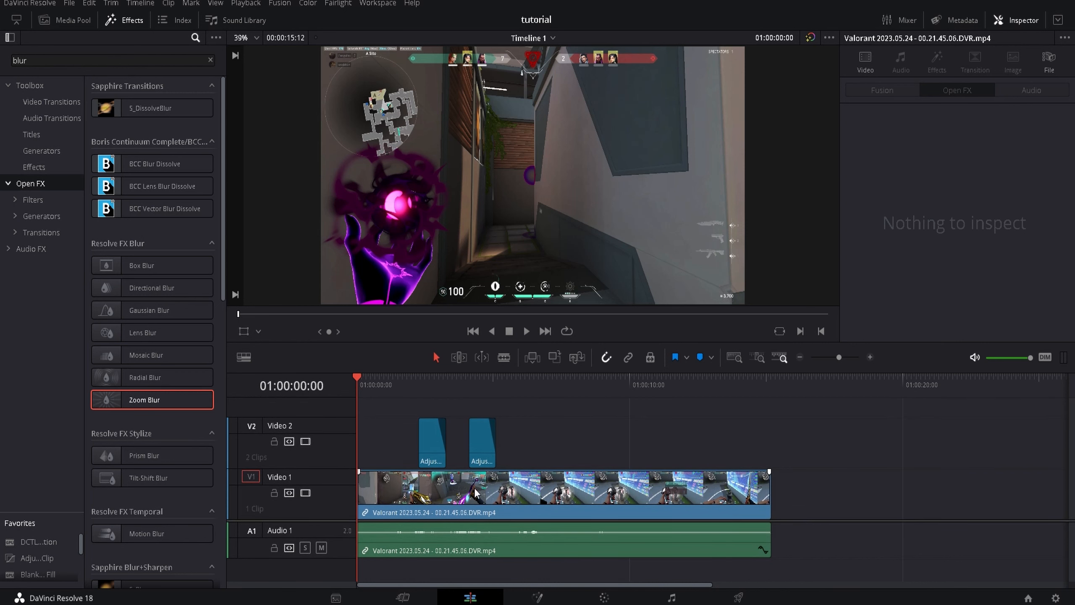
Step: Add a short fade-out to the end of the first adjustment clip
left_click(436, 431)
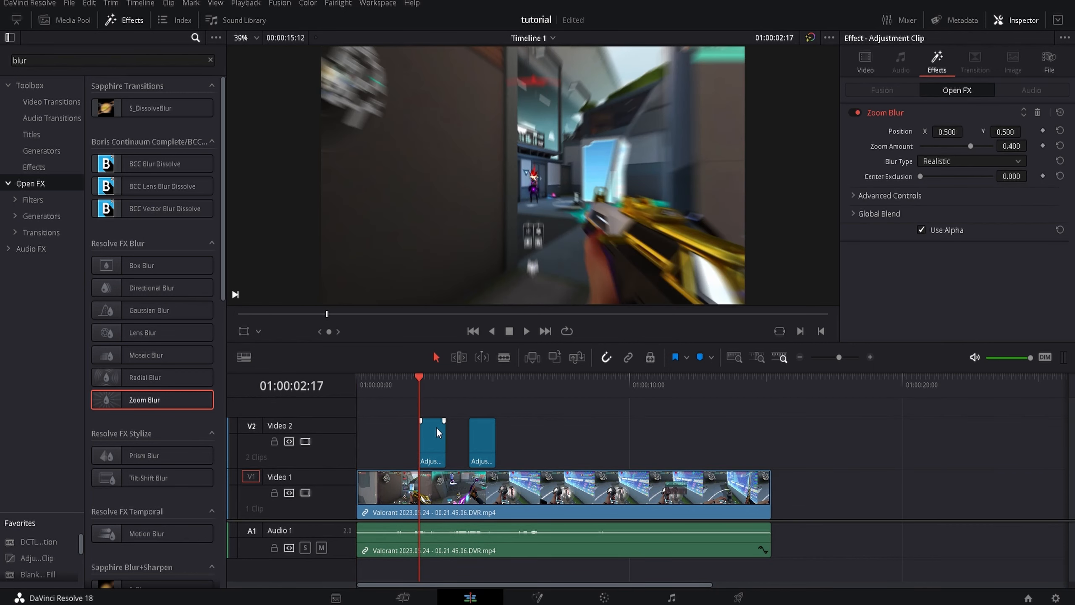
left_click(436, 426)
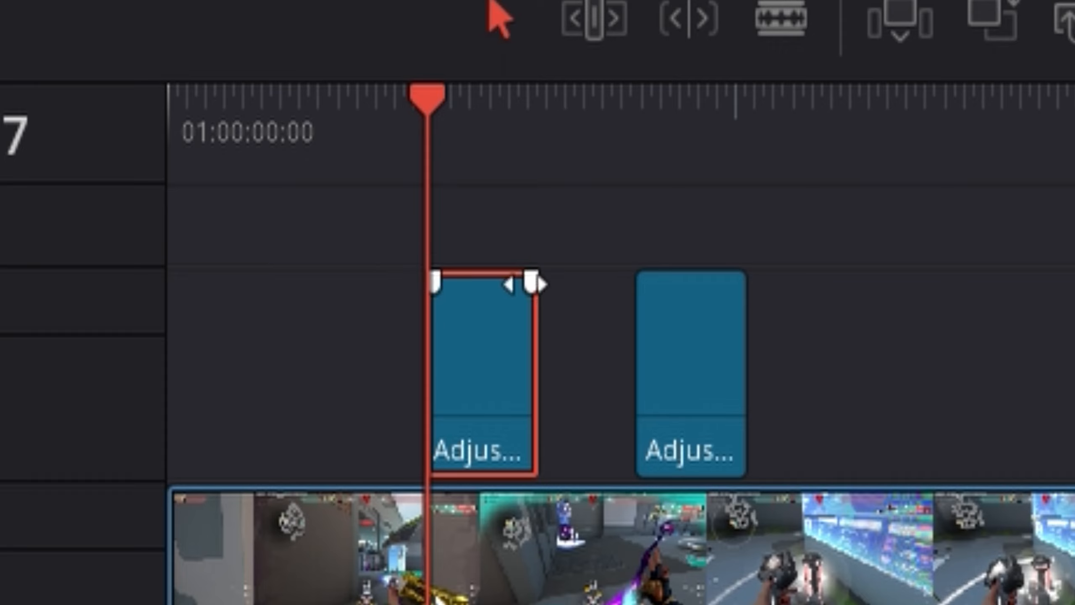
left_click_drag(525, 283, 506, 283)
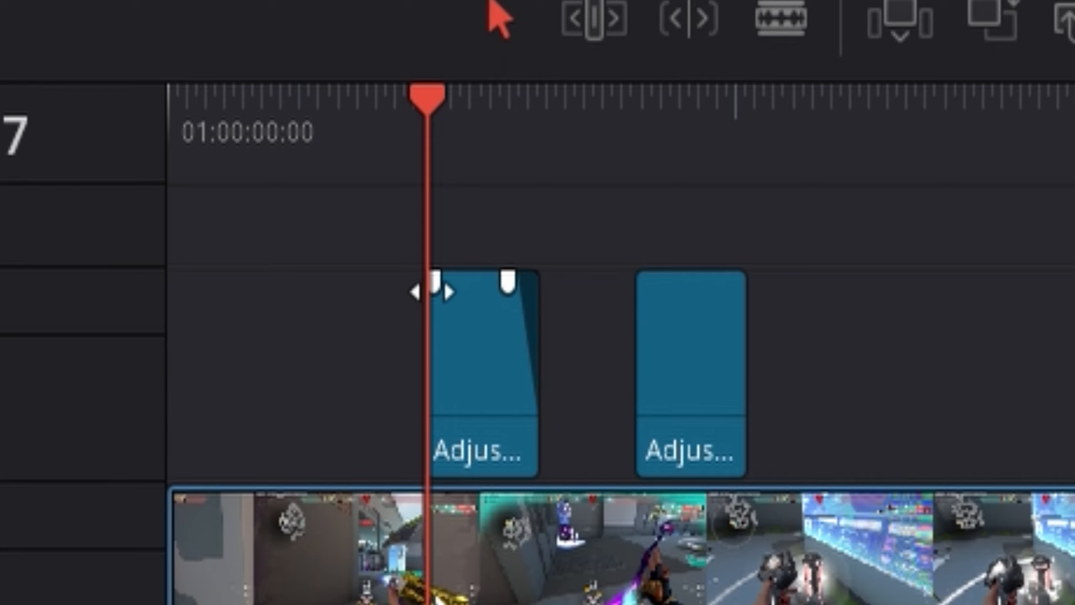
left_click_drag(432, 282, 407, 282)
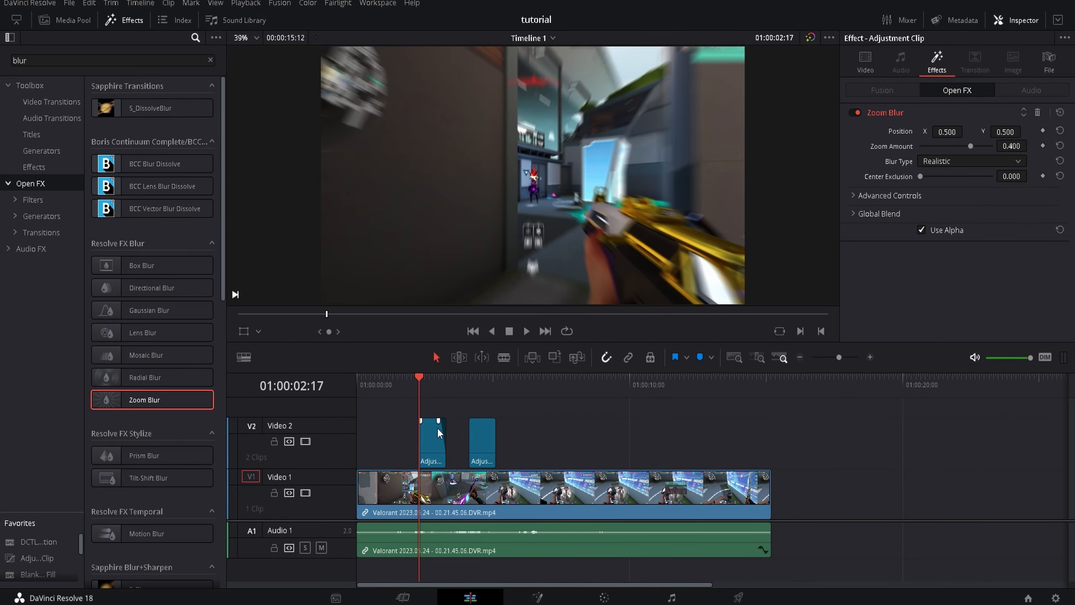
Step: Try a much longer fade-out on the first adjustment clip and play it back
left_click(439, 429)
left_click_drag(441, 421, 351, 419)
left_click(527, 333)
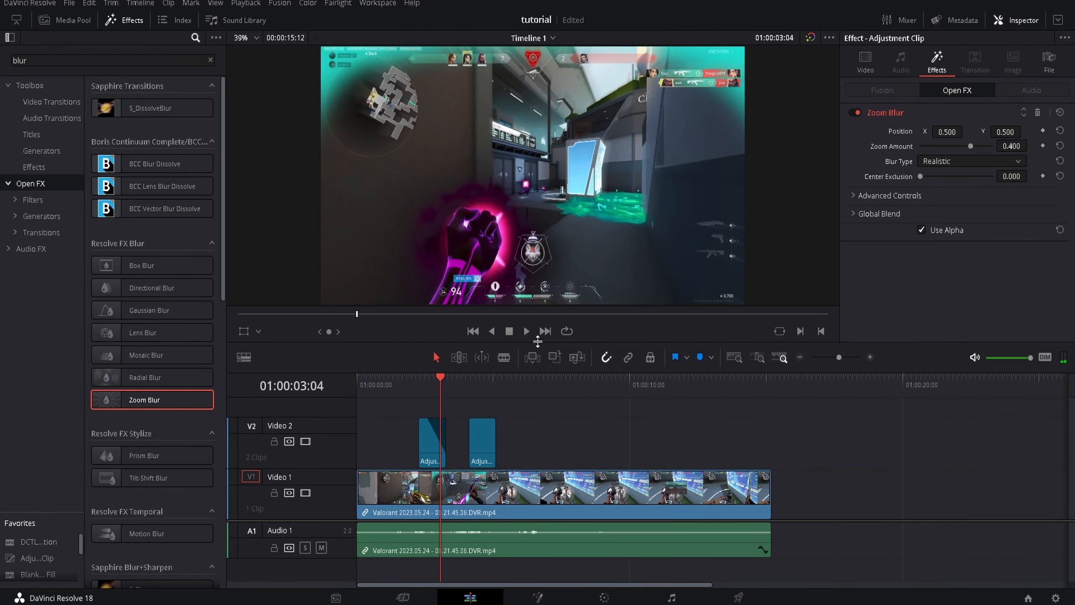
key("space")
Step: Shorten the first adjustment clip's fade-out to its last few frames and play the timeline from the start to check it
left_click_drag(428, 420, 440, 420)
left_click_drag(426, 381, 357, 379)
key("space")
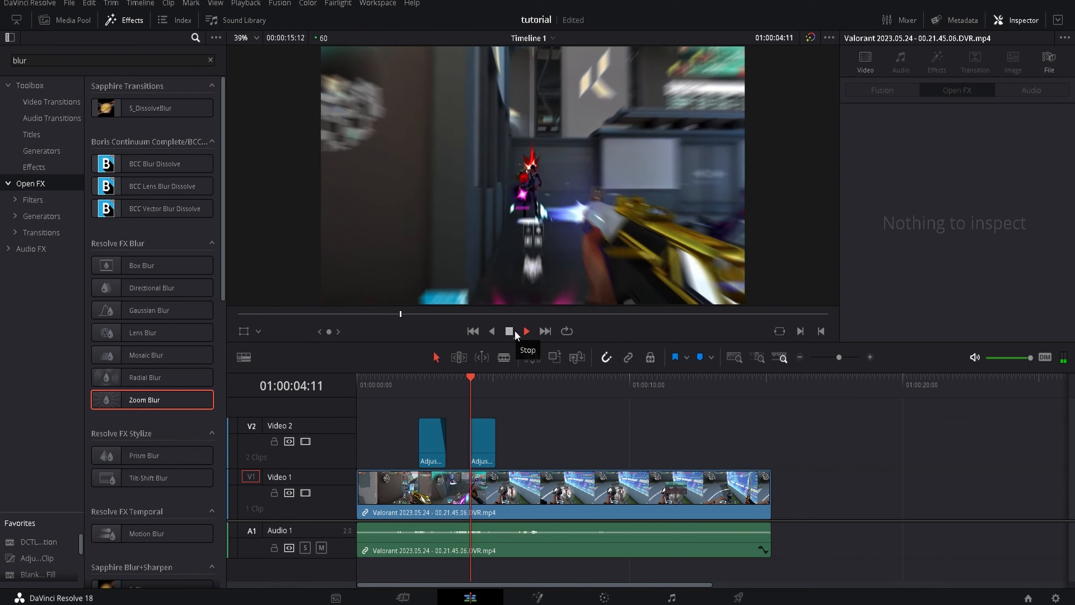
left_click(514, 329)
Step: Add a matching short fade-out to the second adjustment clip and play the timeline from the start
left_click(432, 421)
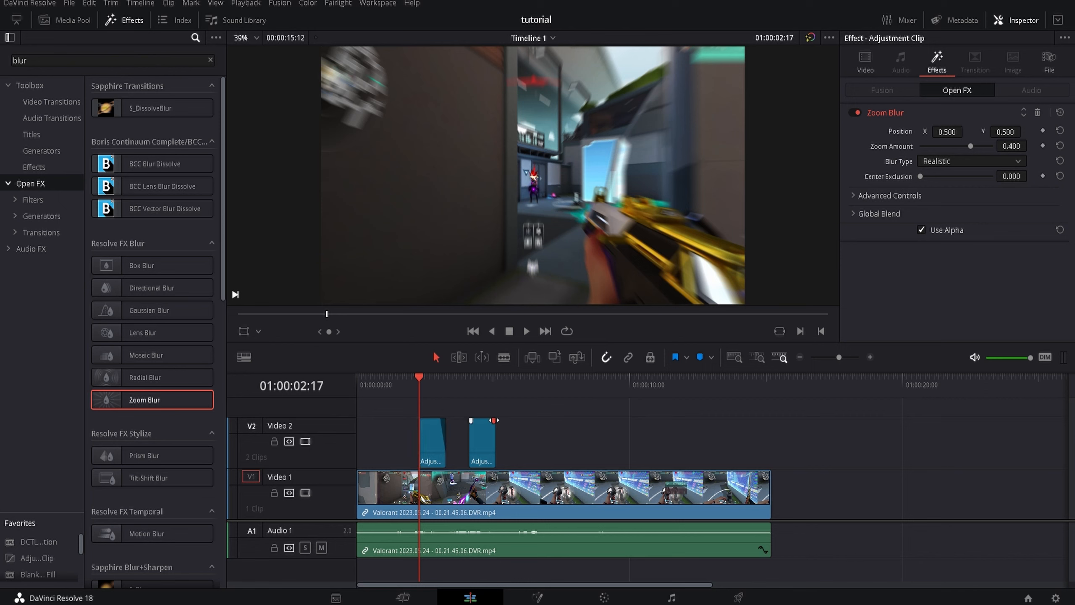
left_click_drag(493, 420, 491, 420)
key("Home")
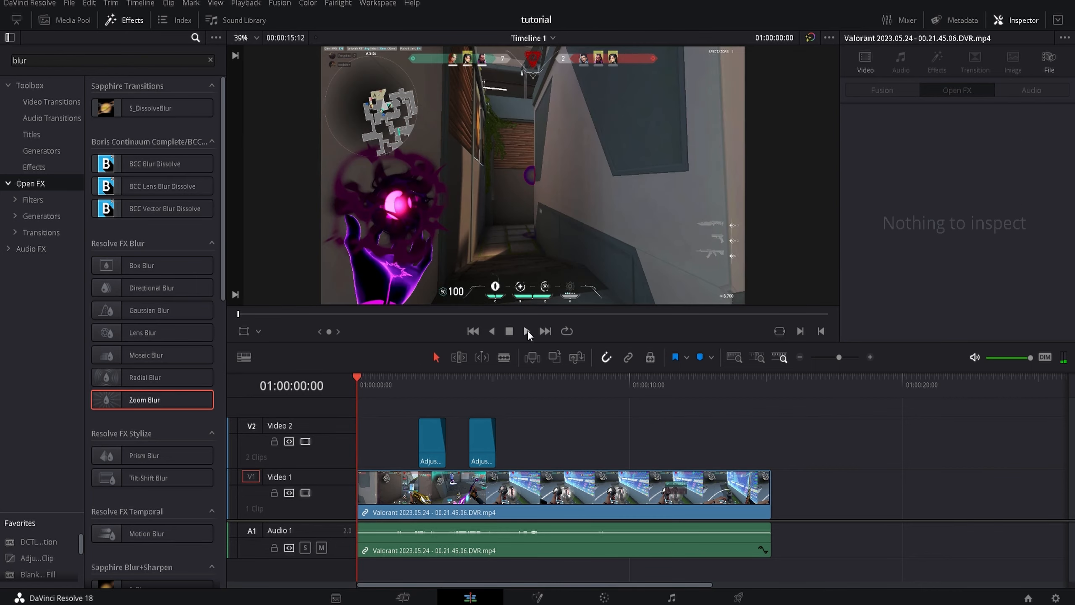
left_click(528, 330)
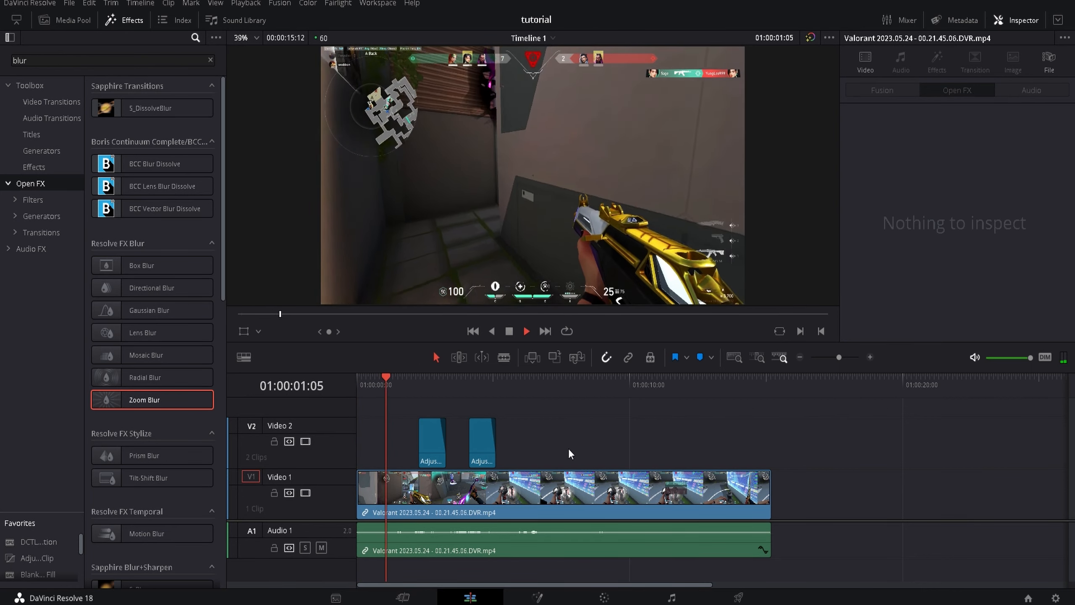